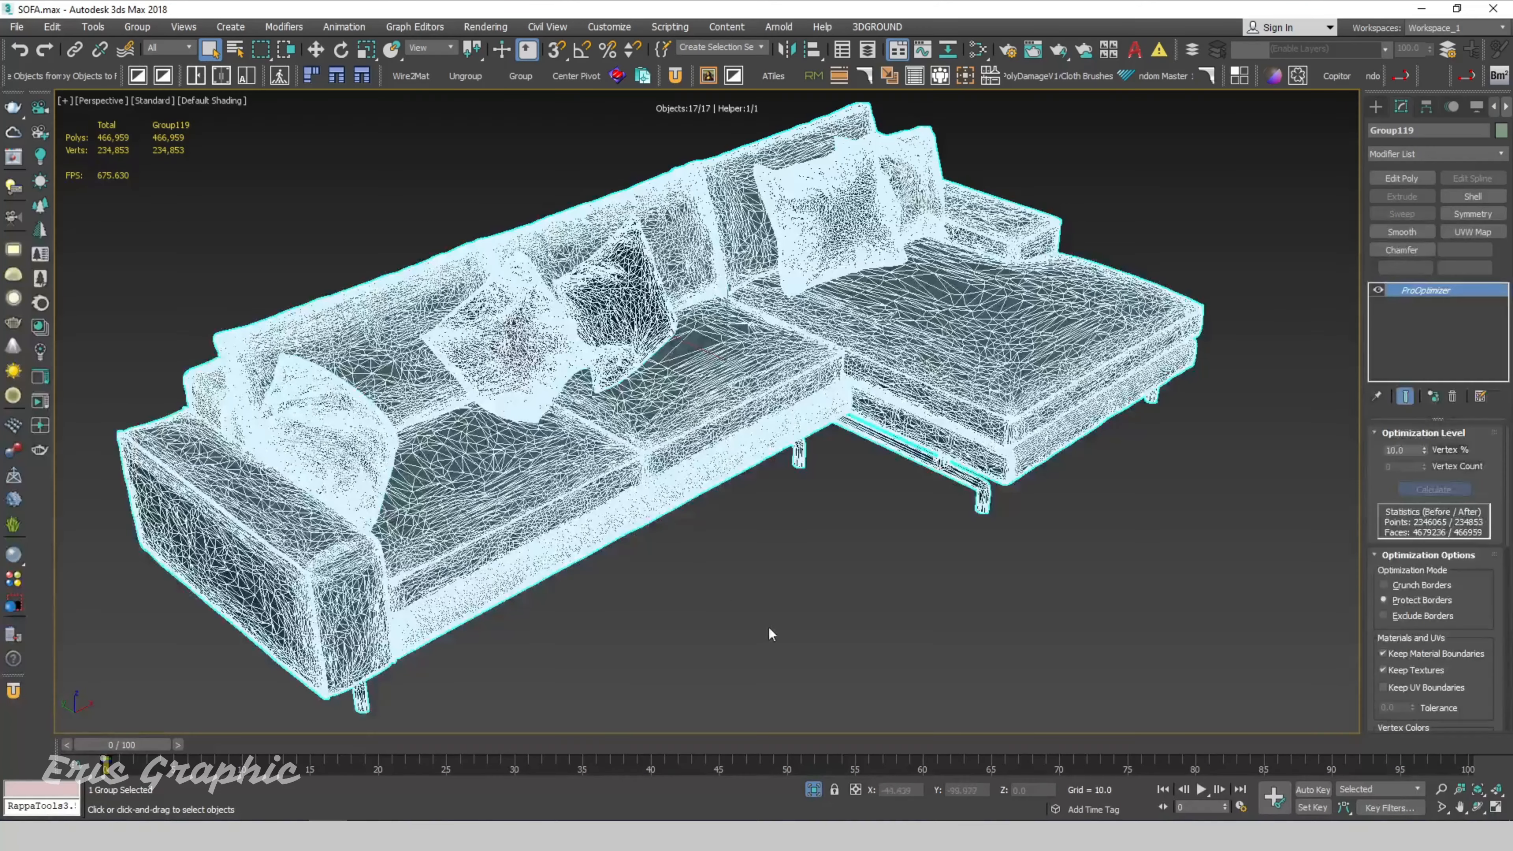
{"action": "left_click", "coordinate": [787, 636]}
{"action": "middle_click_drag", "start_coordinate": [958, 656], "coordinate": [955, 659]}
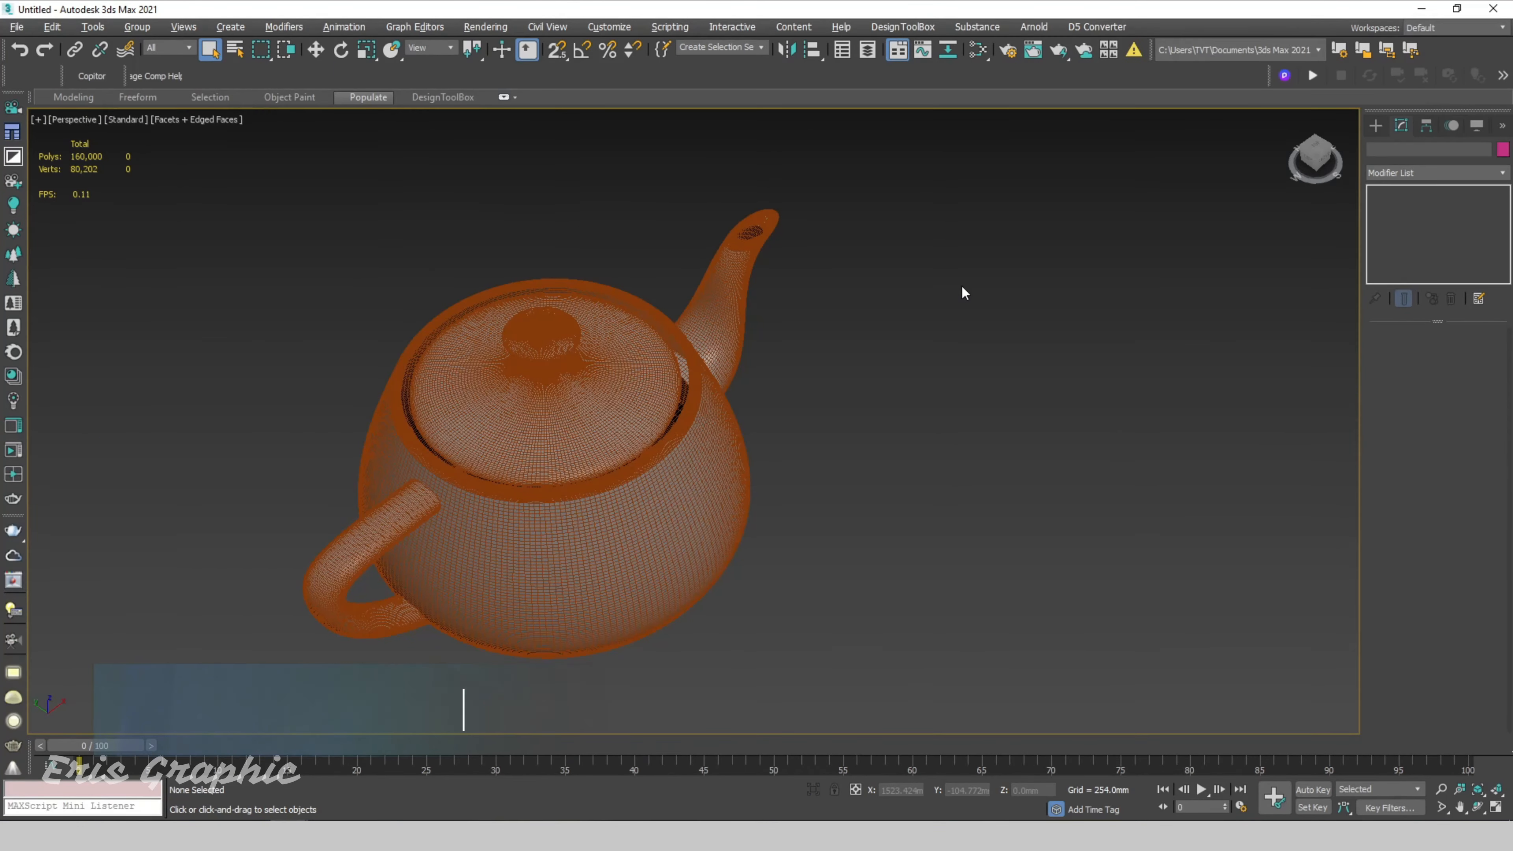
Duplicate the teapot as a single independent copy placed beside the original.
{"action": "left_click_drag", "start_coordinate": [946, 640], "coordinate": [685, 505]}
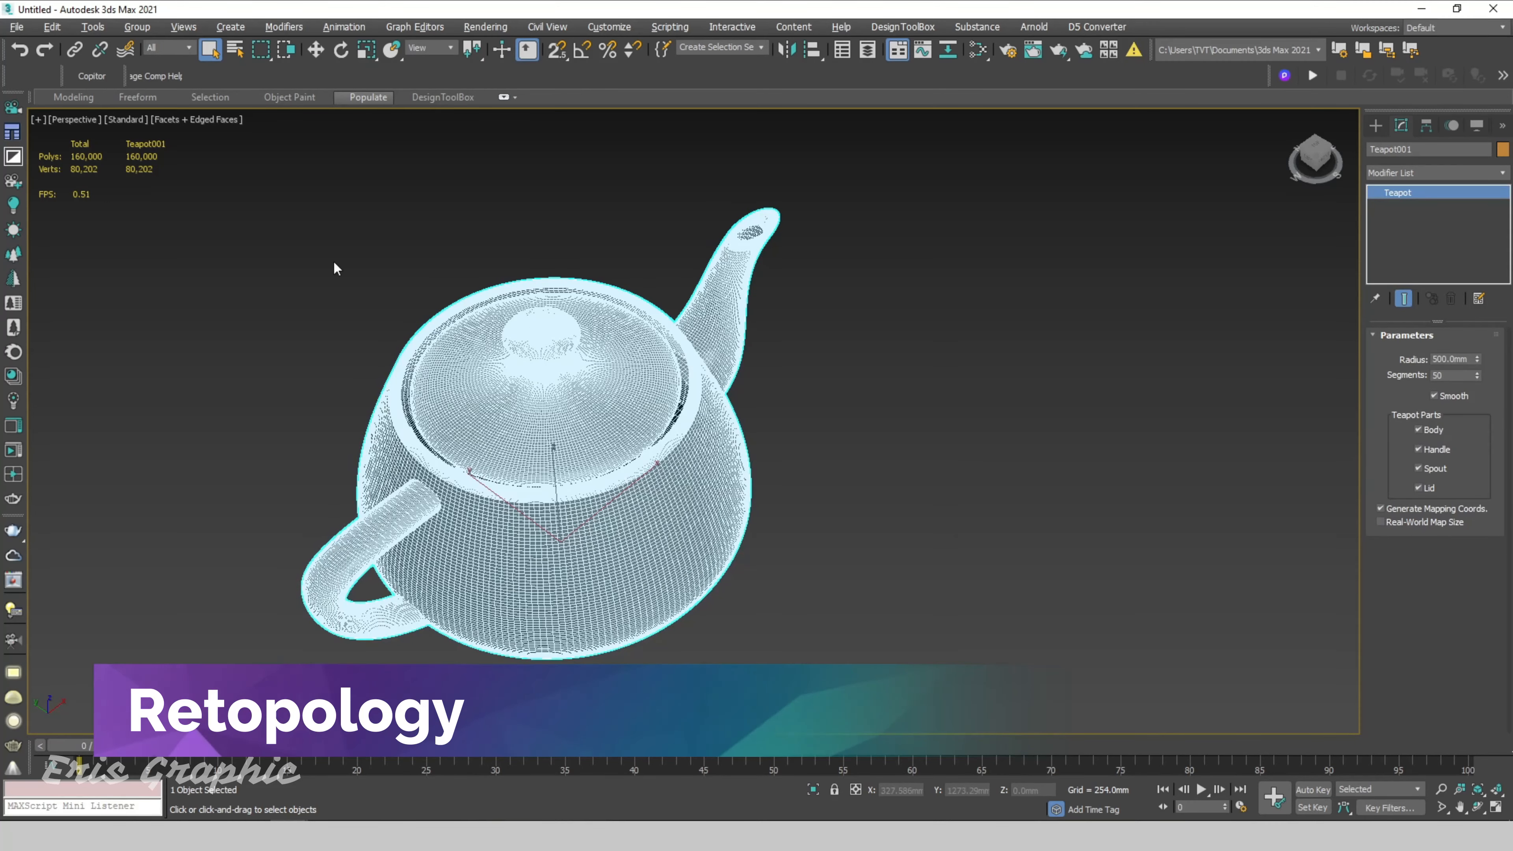
{"action": "left_click", "coordinate": [1195, 371]}
{"action": "left_click", "coordinate": [456, 434]}
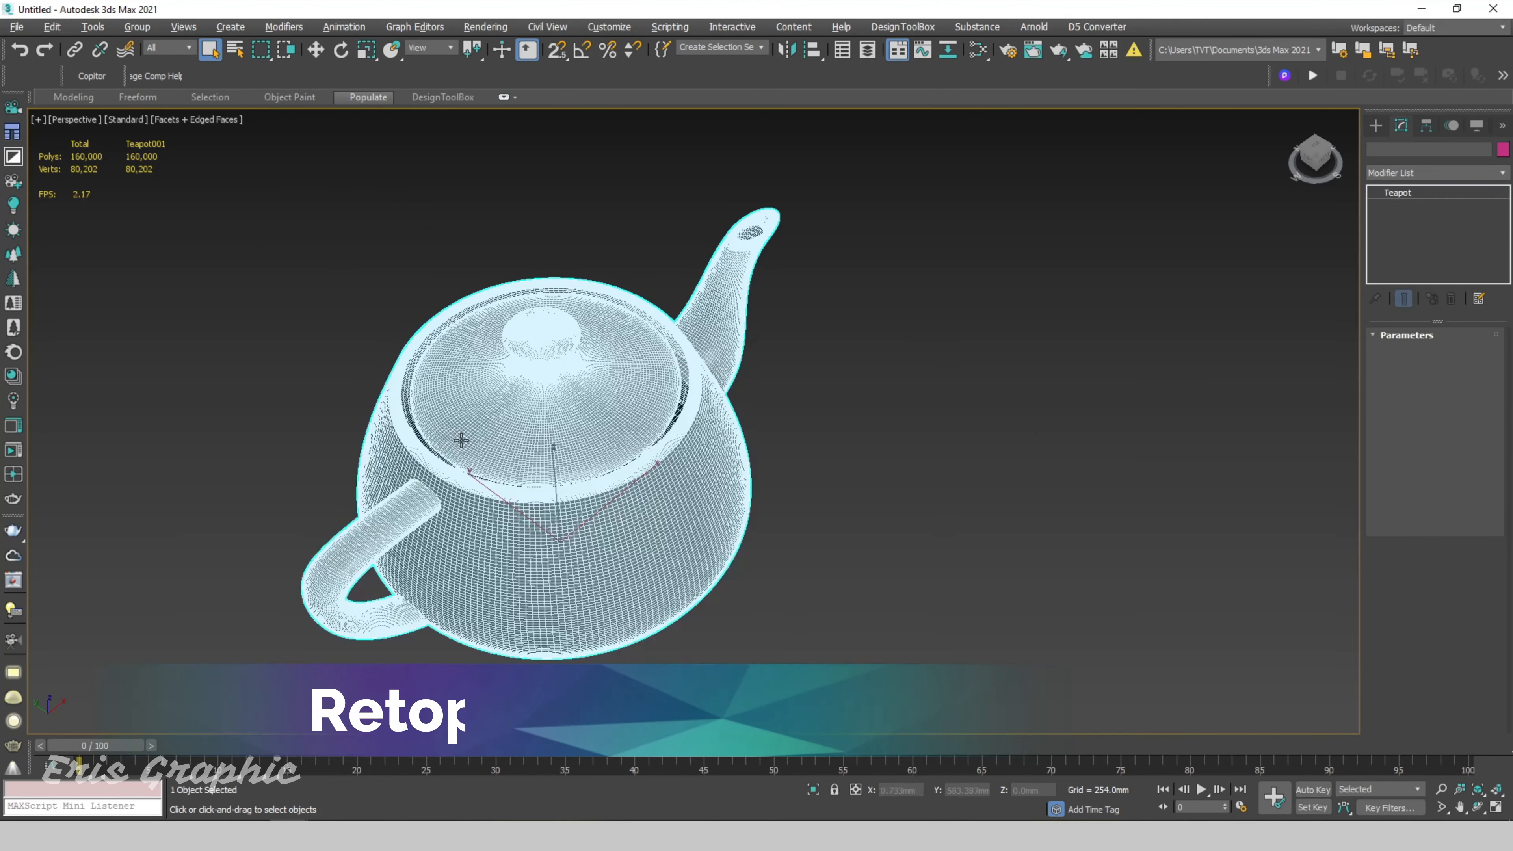
{"action": "scroll", "coordinate": [456, 435], "scroll_direction": "down", "scroll_amount": 2}
{"action": "left_click", "coordinate": [316, 50]}
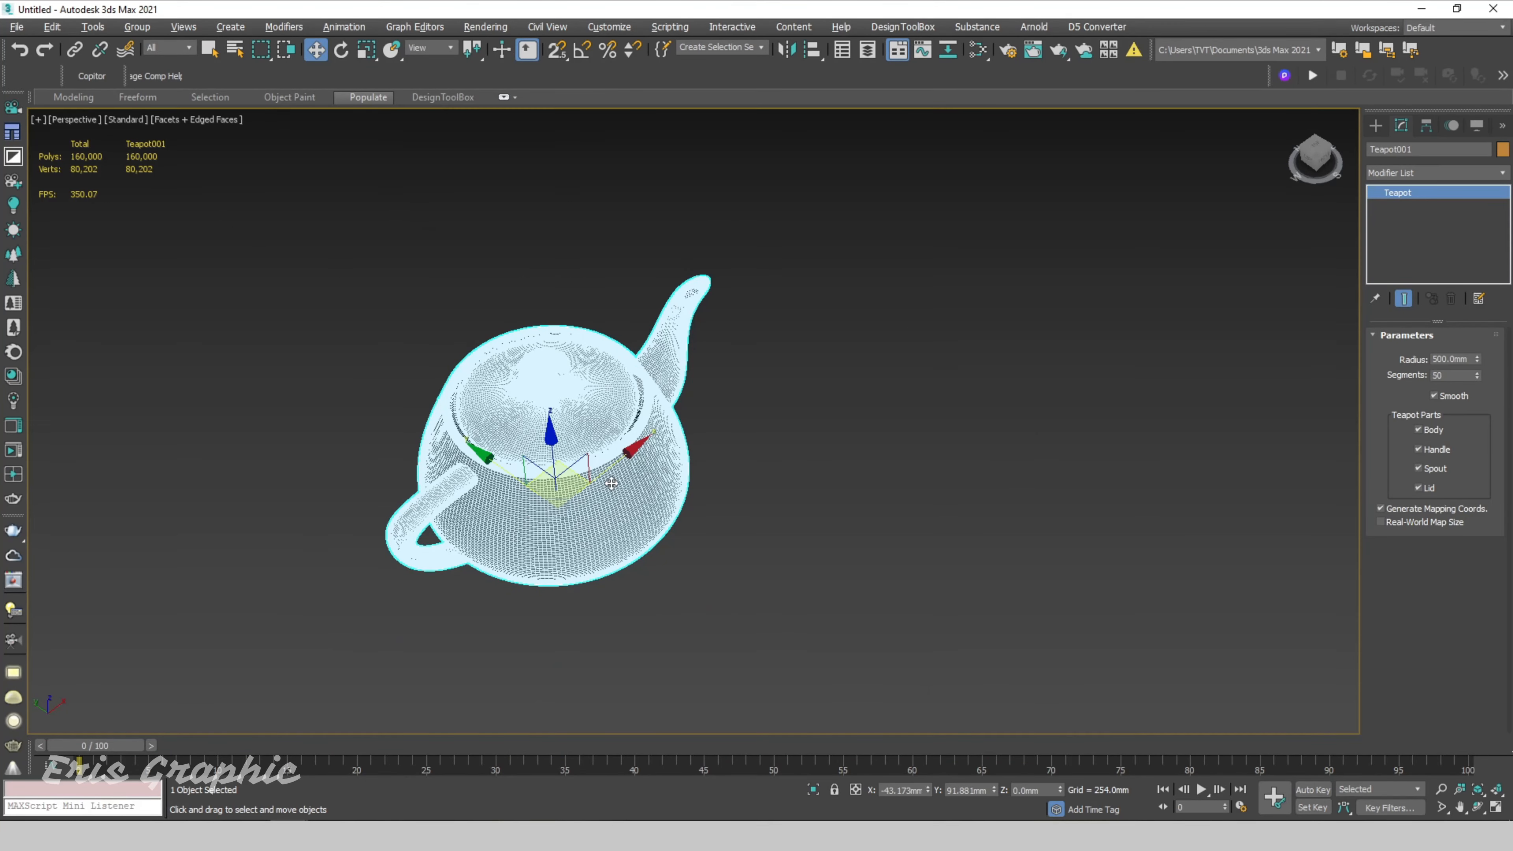
{"action": "scroll", "coordinate": [631, 481], "scroll_direction": "down", "scroll_amount": 2}
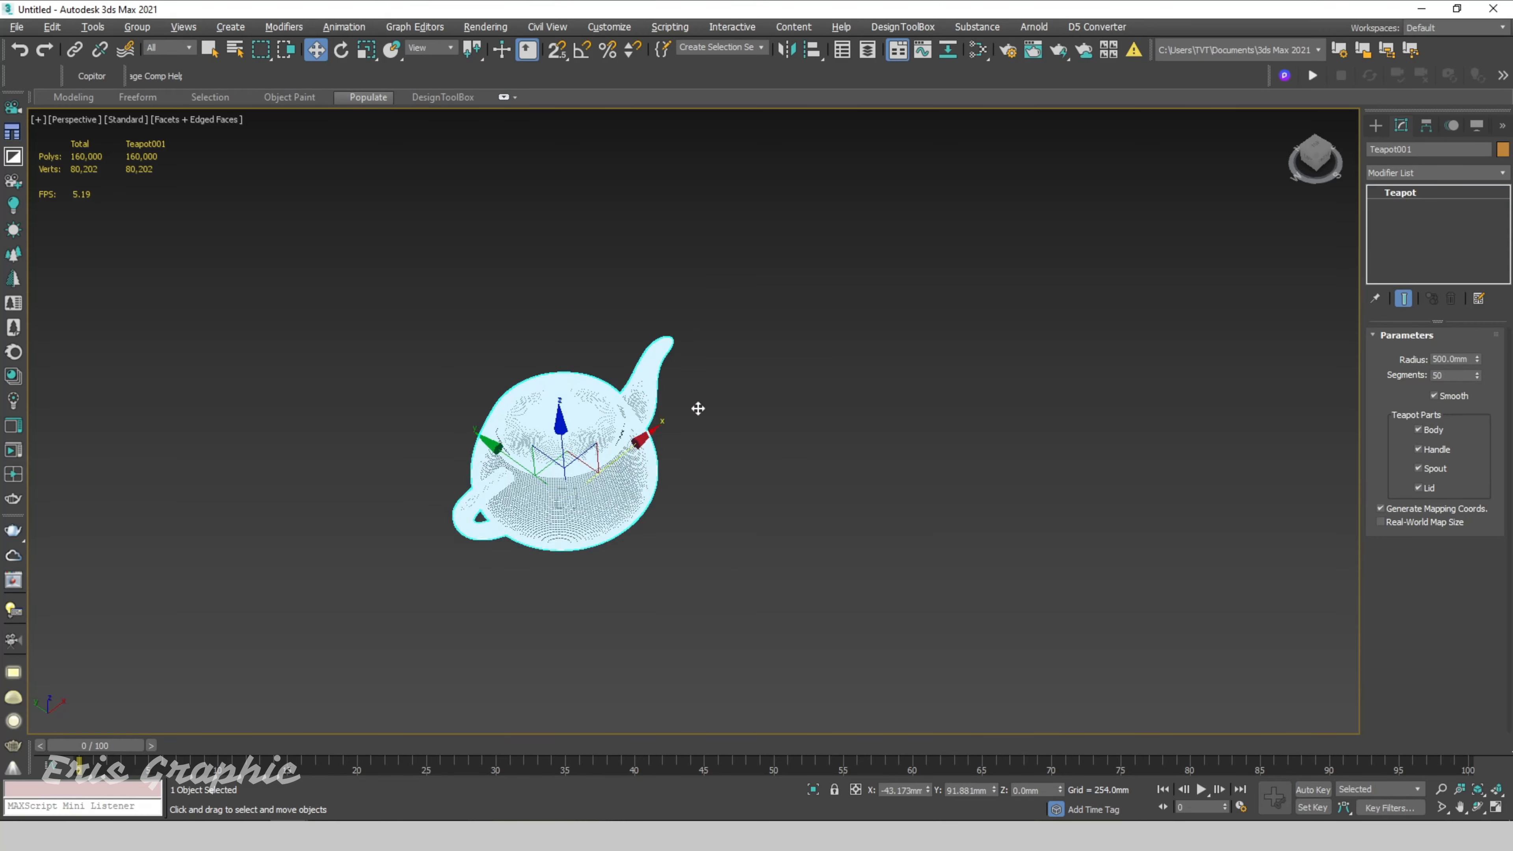
{"action": "left_click_drag", "start_coordinate": [699, 409], "coordinate": [875, 291], "text": "shift"}
{"action": "left_click", "coordinate": [757, 484]}
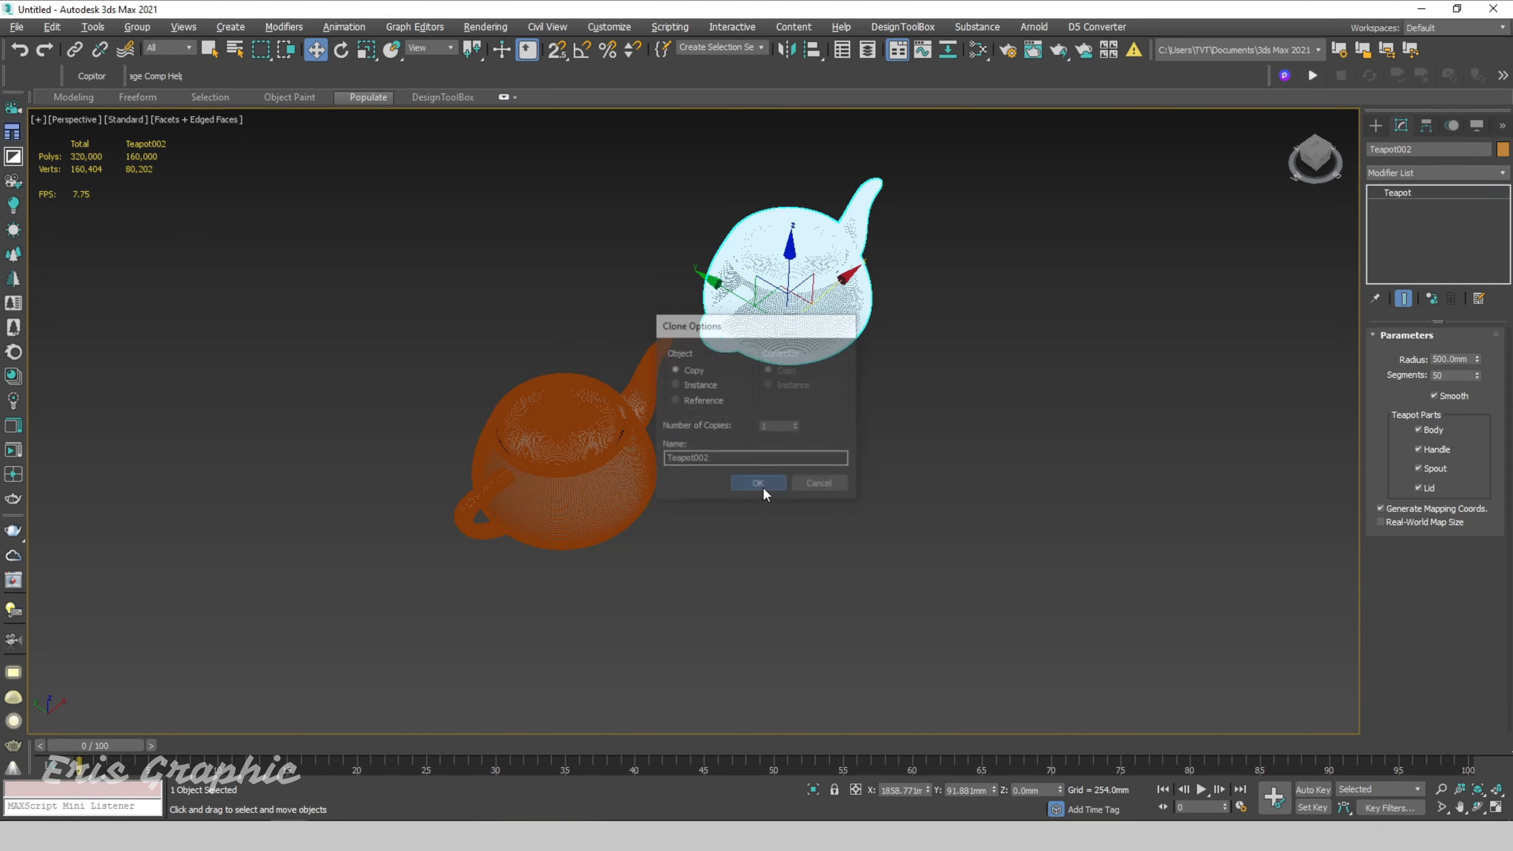
Apply a Retopology modifier to the copied teapot.
{"action": "mouse_move", "coordinate": [762, 487]}
{"action": "middle_mouse_down", "text": "alt"}
{"action": "mouse_move", "coordinate": [925, 490]}
{"action": "mouse_move", "coordinate": [881, 580]}
{"action": "middle_mouse_up", "text": "alt"}
{"action": "left_click", "coordinate": [881, 580]}
{"action": "scroll", "coordinate": [685, 417], "scroll_direction": "up", "scroll_amount": 3}
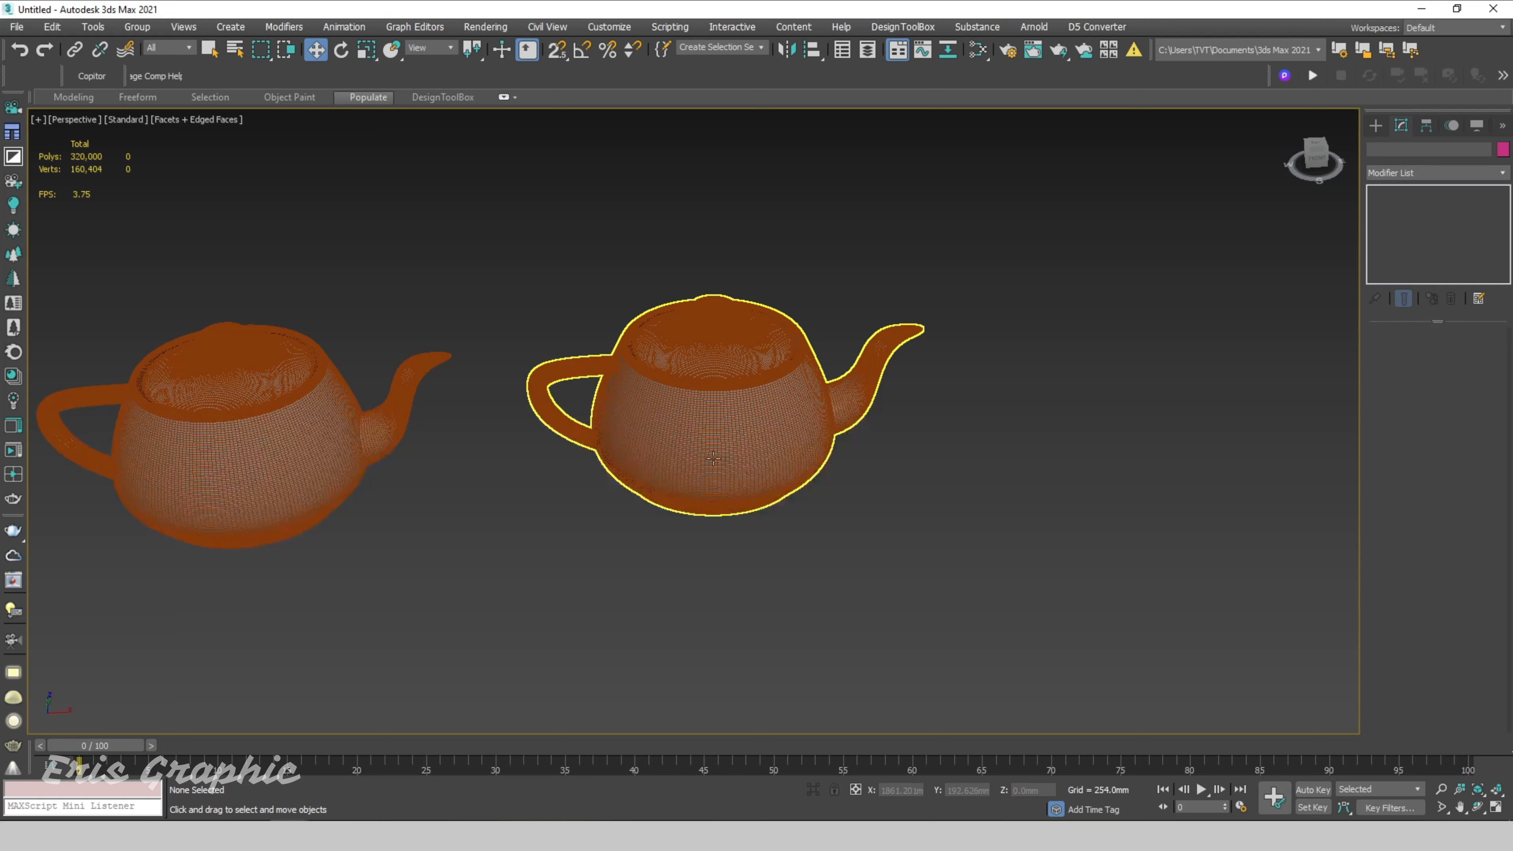
{"action": "left_click_drag", "start_coordinate": [895, 601], "coordinate": [683, 307]}
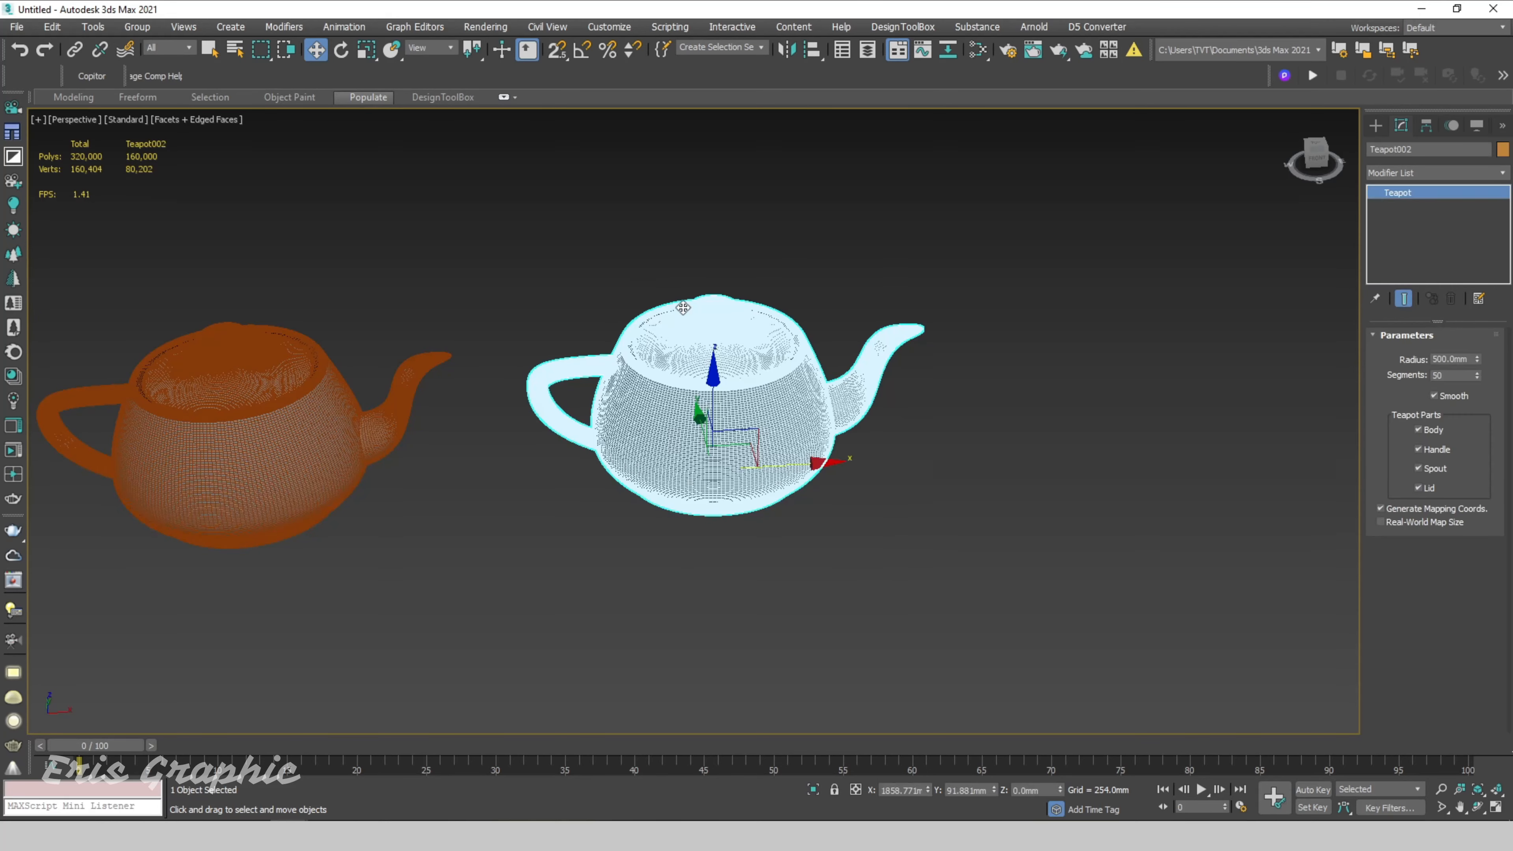
{"action": "left_click", "coordinate": [1421, 174]}
{"action": "key", "text": "r"}
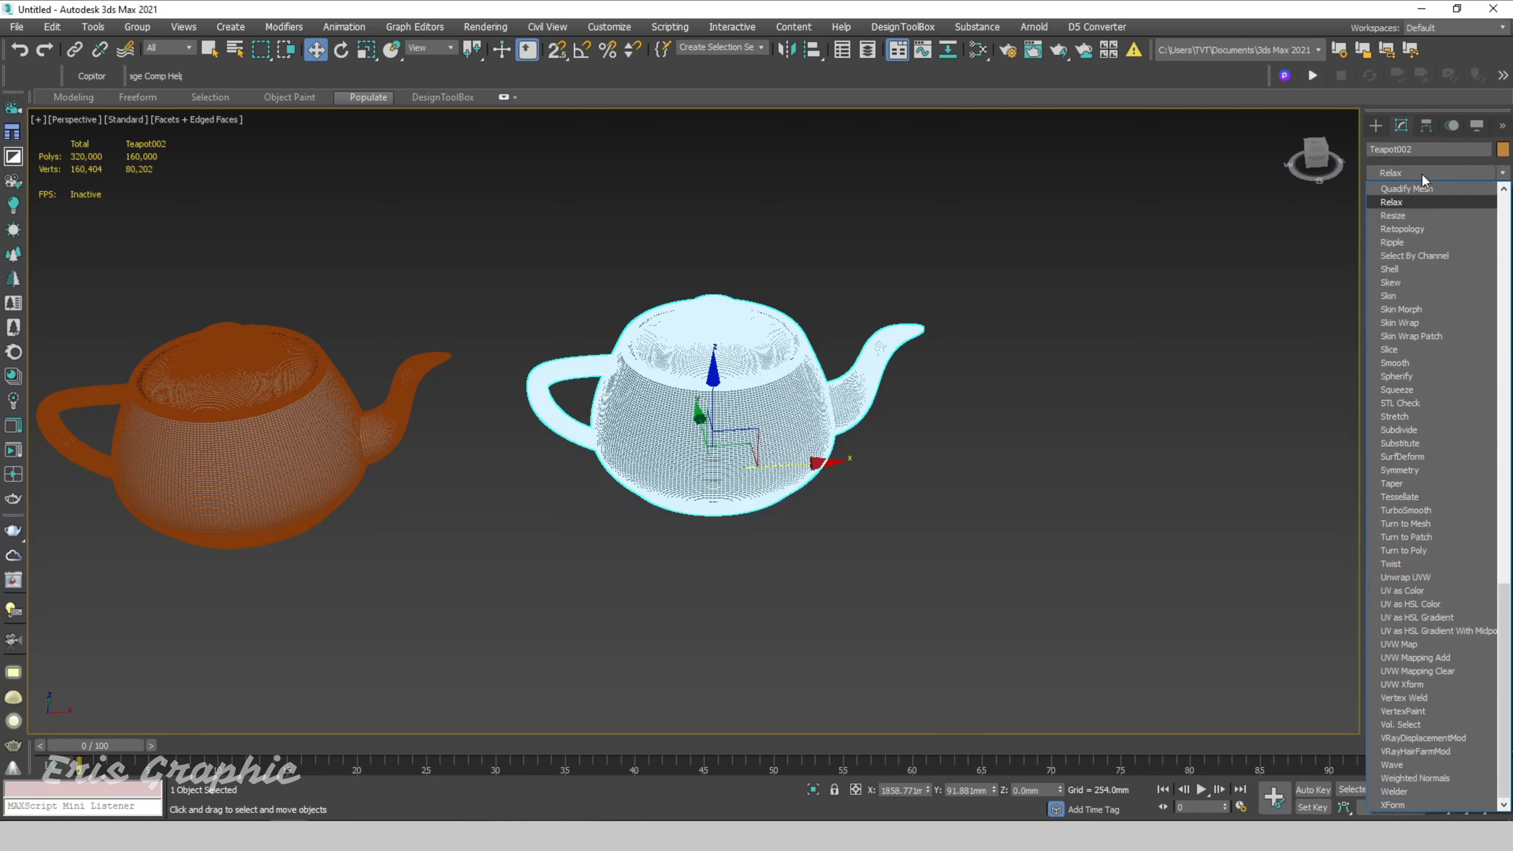
{"action": "left_click", "coordinate": [1429, 230]}
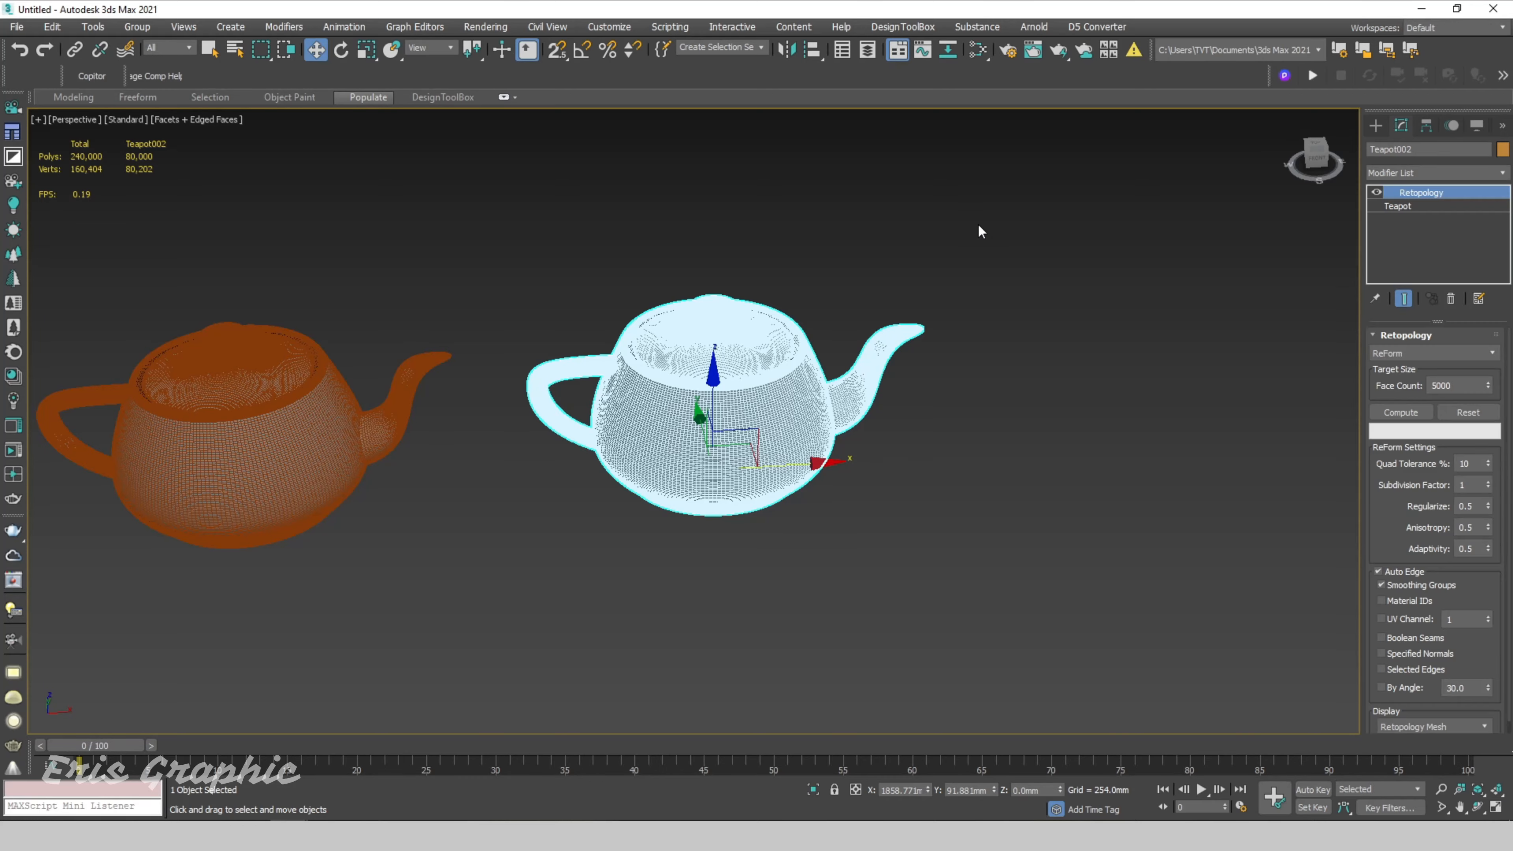
Set the copied teapot's retopology face count to 3000 and compute the new mesh.
{"action": "middle_click_drag", "start_coordinate": [1097, 355], "coordinate": [1051, 330], "text": "alt"}
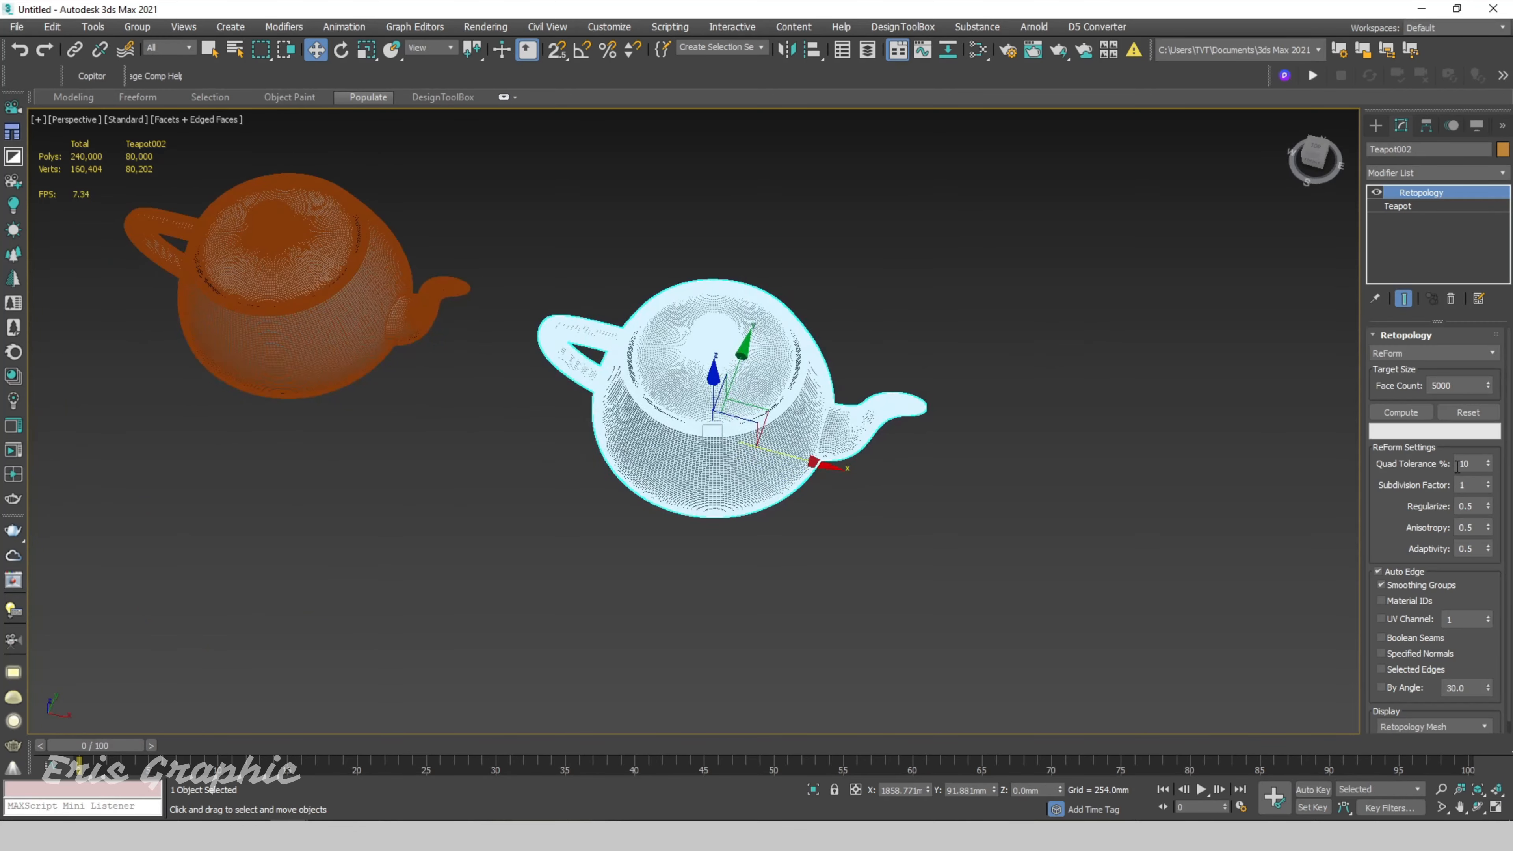
{"action": "double_click", "coordinate": [1456, 386]}
{"action": "type", "text": "3000"}
{"action": "key", "text": "Return"}
{"action": "left_click_drag", "start_coordinate": [986, 326], "coordinate": [777, 492]}
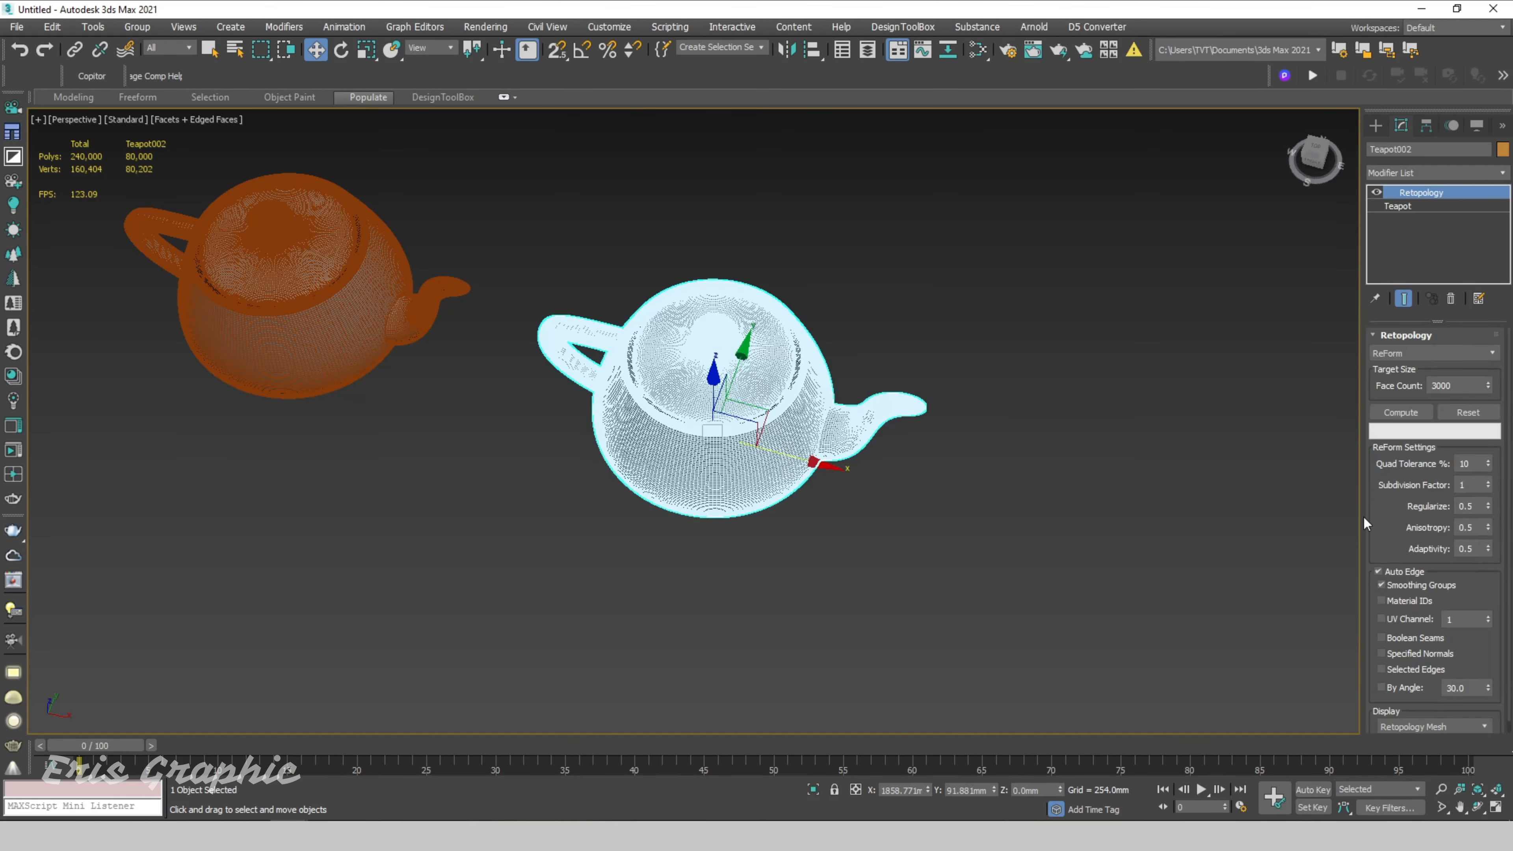
{"action": "left_click", "coordinate": [1419, 414]}
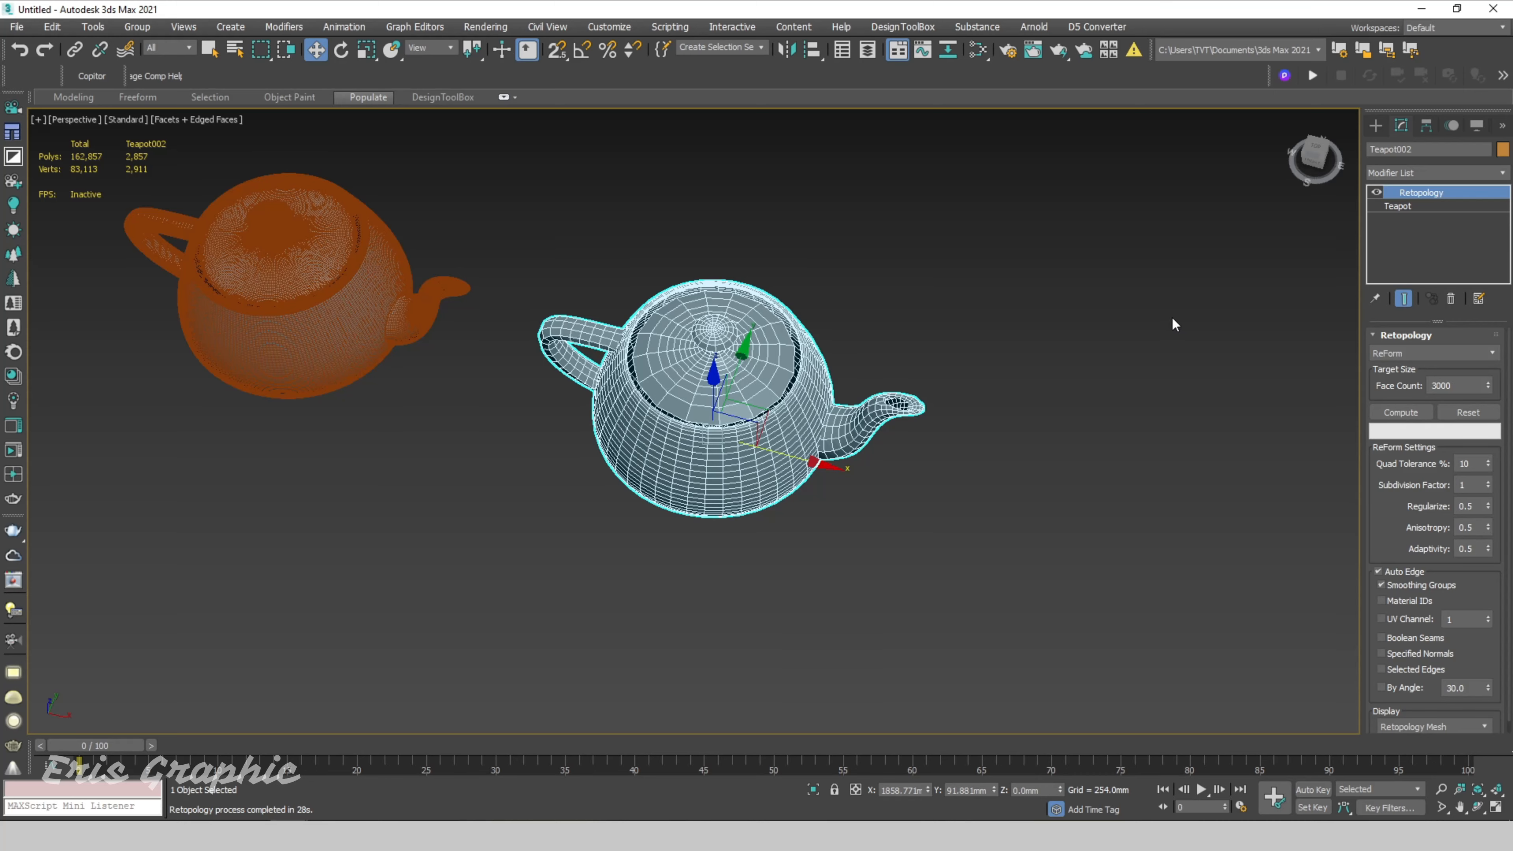
Examine the retopologized teapot's mesh and compare its polygon count with that of the dense original.
{"action": "scroll", "coordinate": [1171, 315], "scroll_direction": "up", "scroll_amount": 3}
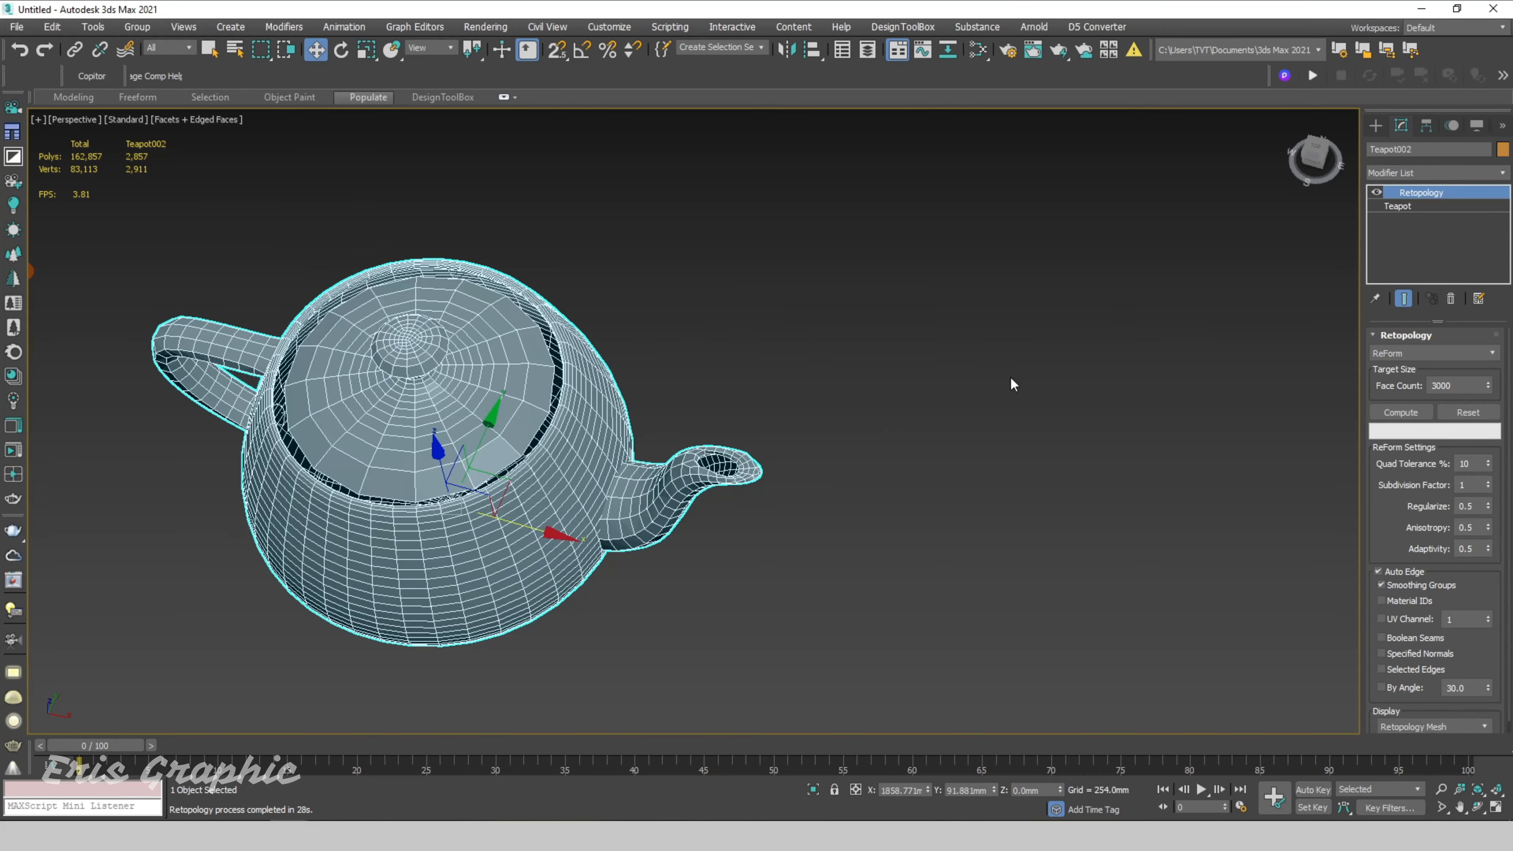
{"action": "left_click", "coordinate": [1046, 394]}
{"action": "scroll", "coordinate": [1046, 394], "scroll_direction": "down", "scroll_amount": 8}
{"action": "scroll", "coordinate": [672, 464], "scroll_direction": "up", "scroll_amount": 6}
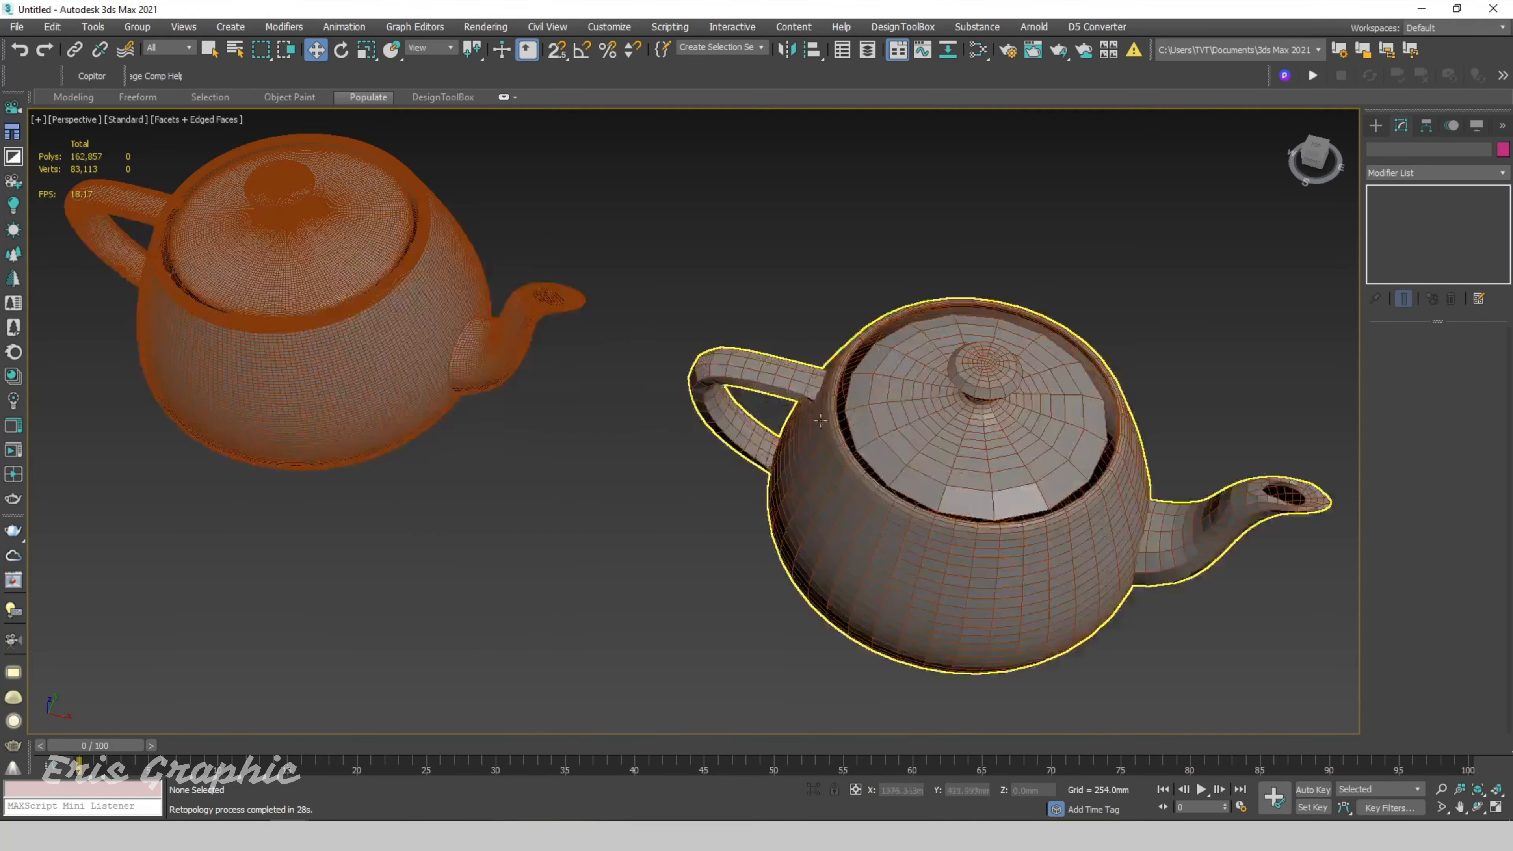
{"action": "scroll", "coordinate": [749, 436], "scroll_direction": "down", "scroll_amount": 5}
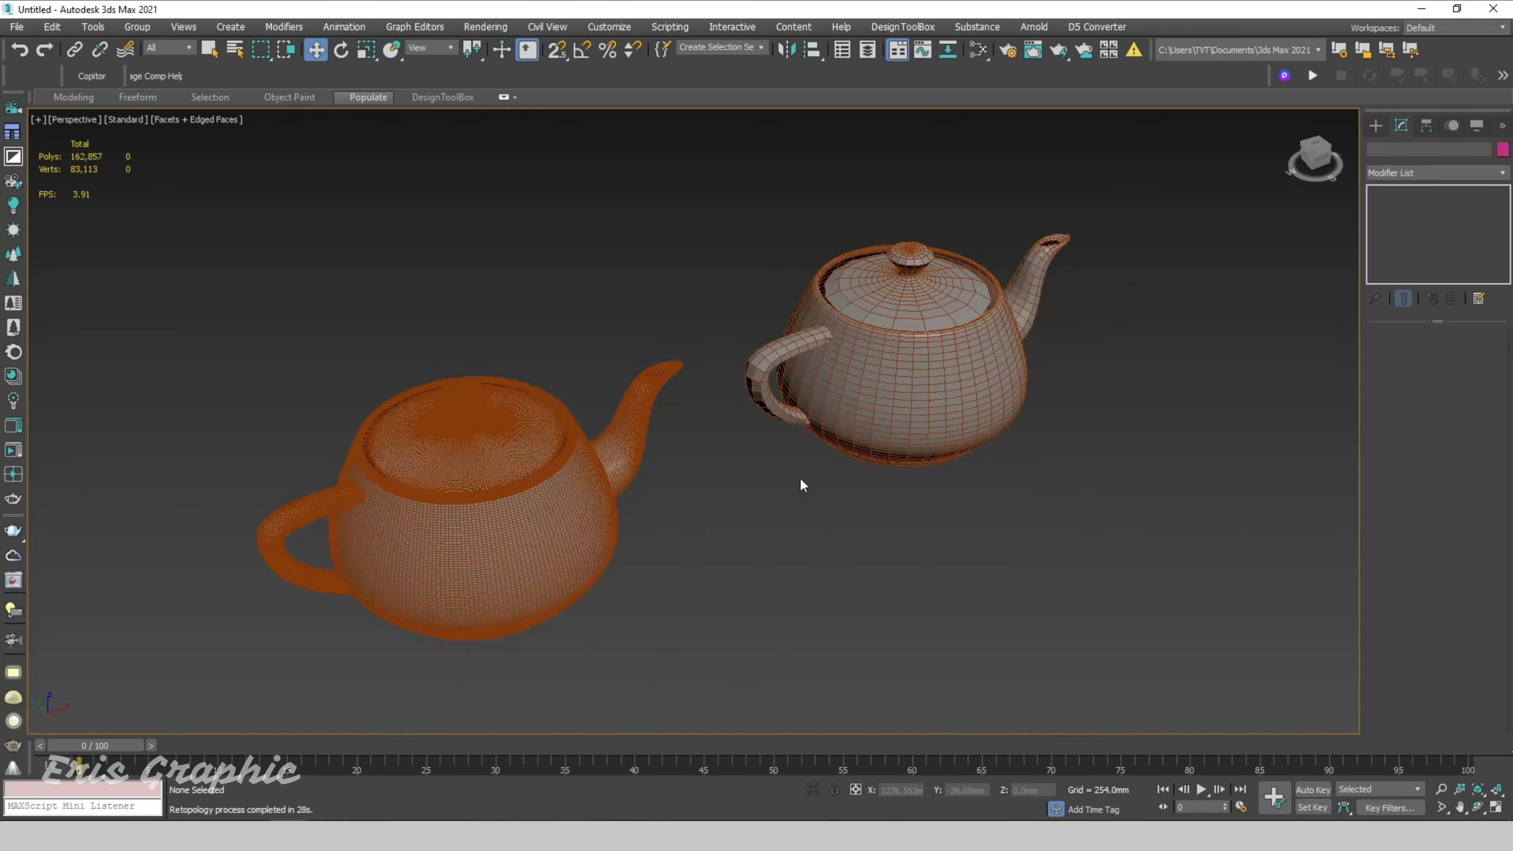
{"action": "left_click", "coordinate": [914, 271]}
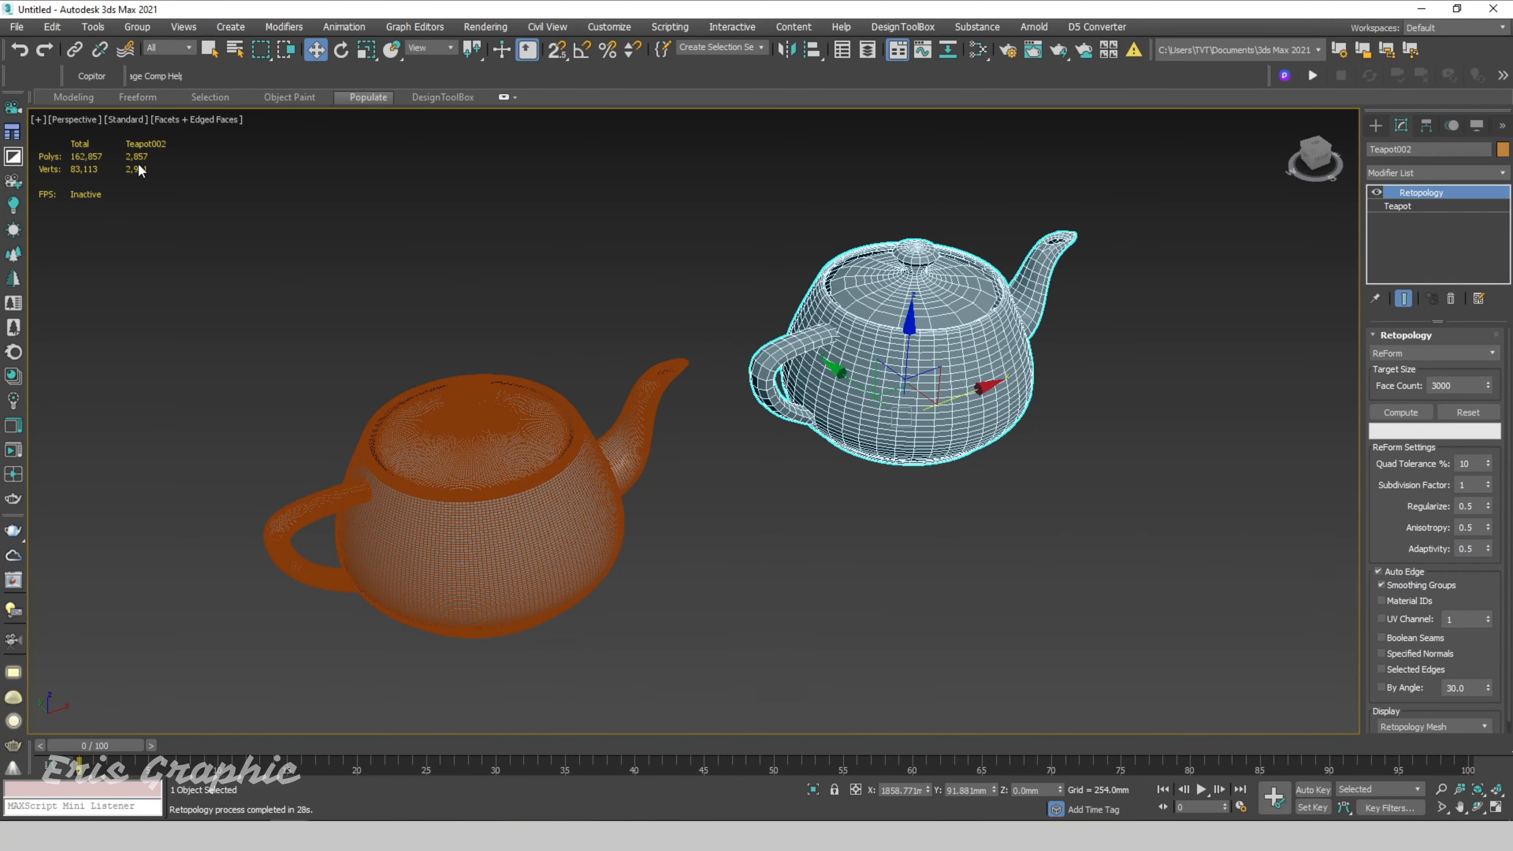
{"action": "left_click", "coordinate": [625, 332]}
{"action": "left_click", "coordinate": [460, 484]}
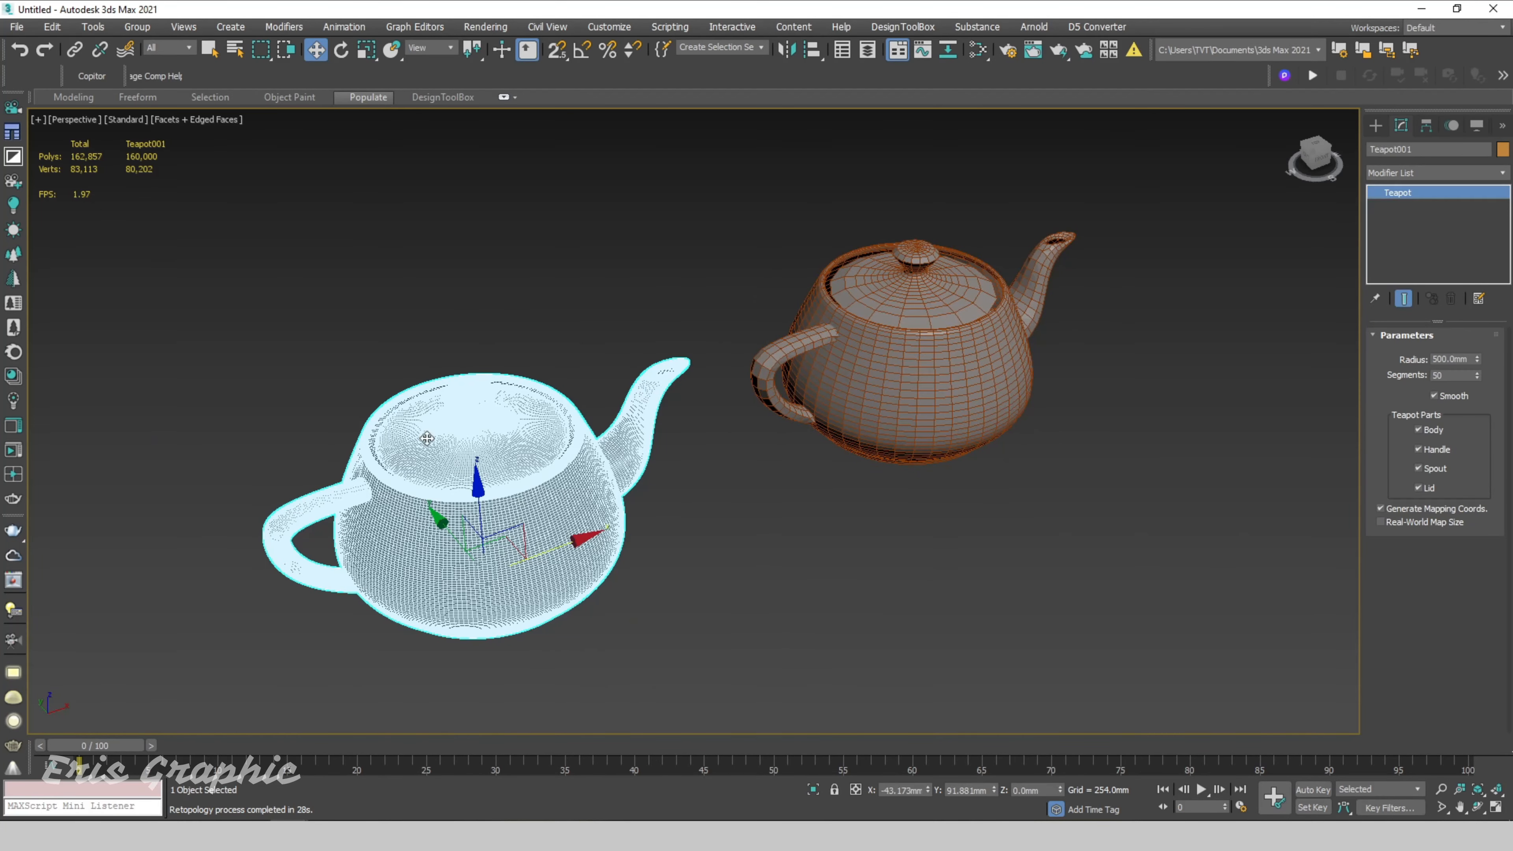
{"action": "left_click", "coordinate": [444, 275]}
Switch the perspective viewport's shading style to Clay.
{"action": "middle_click_drag", "start_coordinate": [1028, 594], "coordinate": [999, 541]}
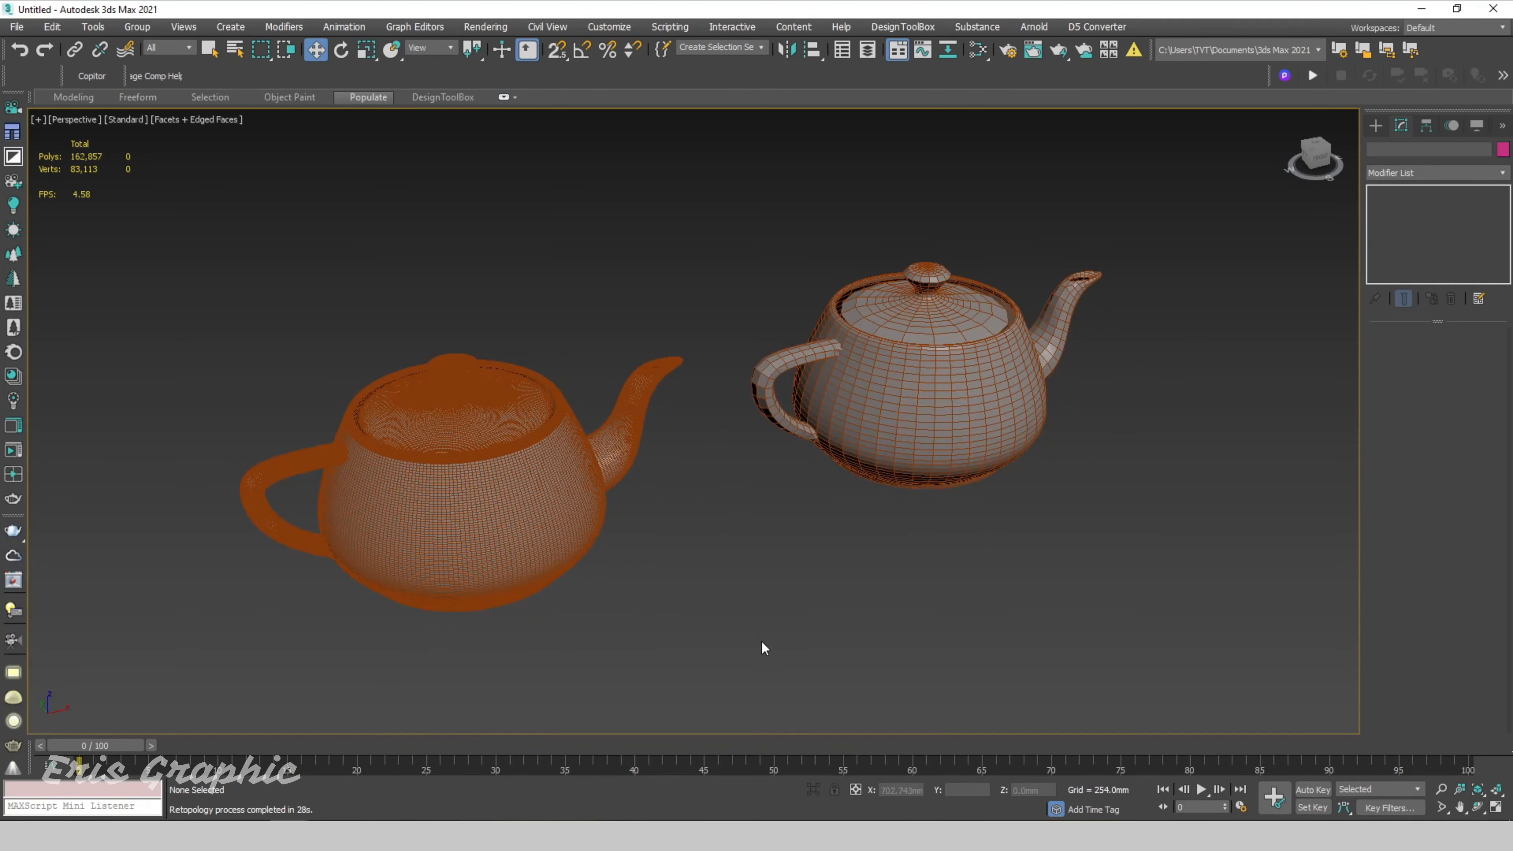
{"action": "left_click", "coordinate": [202, 121]}
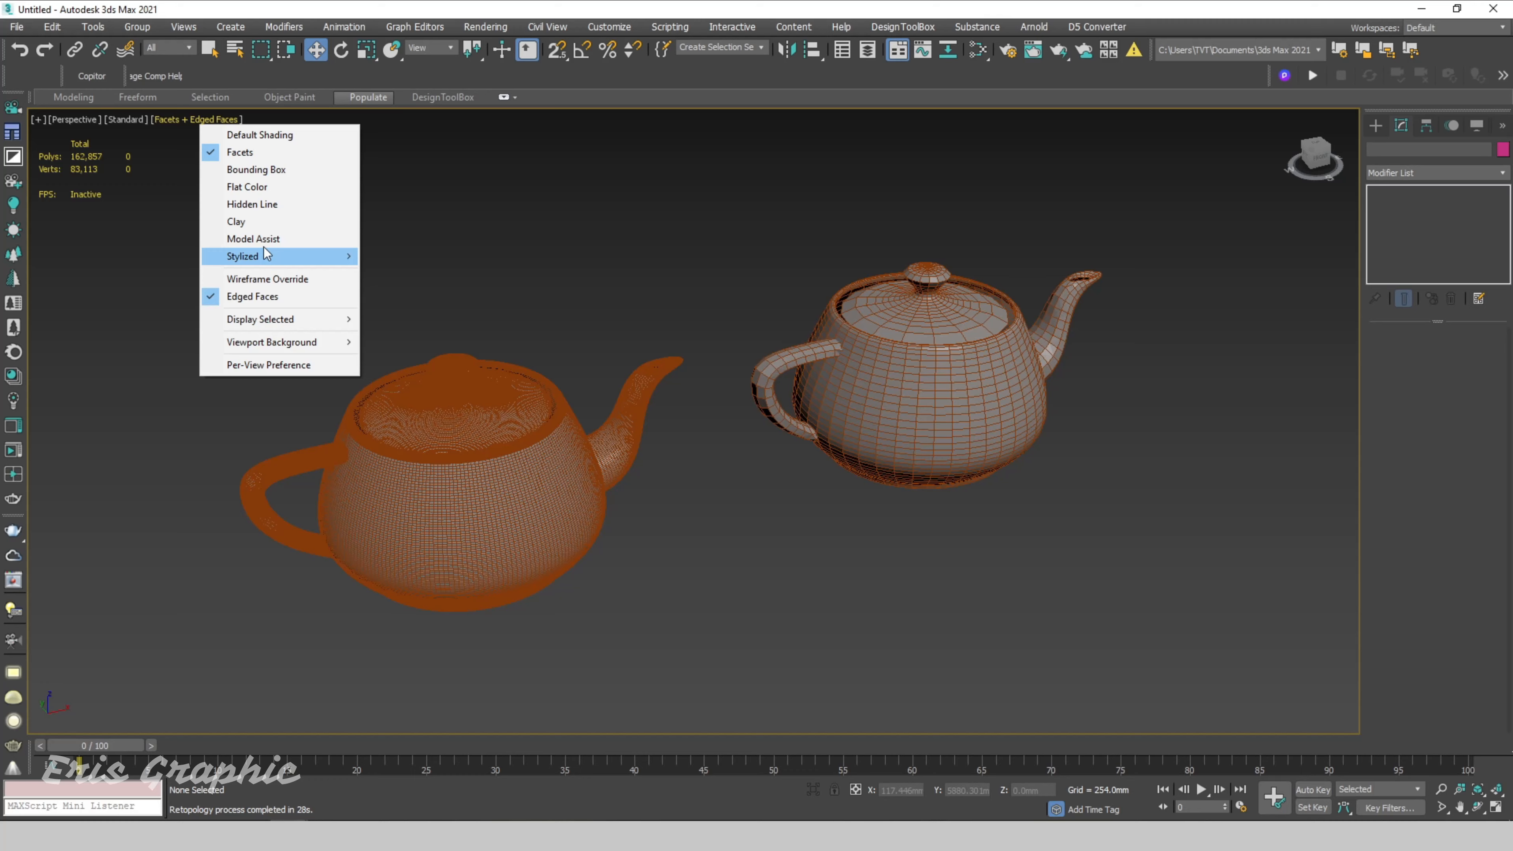
{"action": "left_click", "coordinate": [239, 221]}
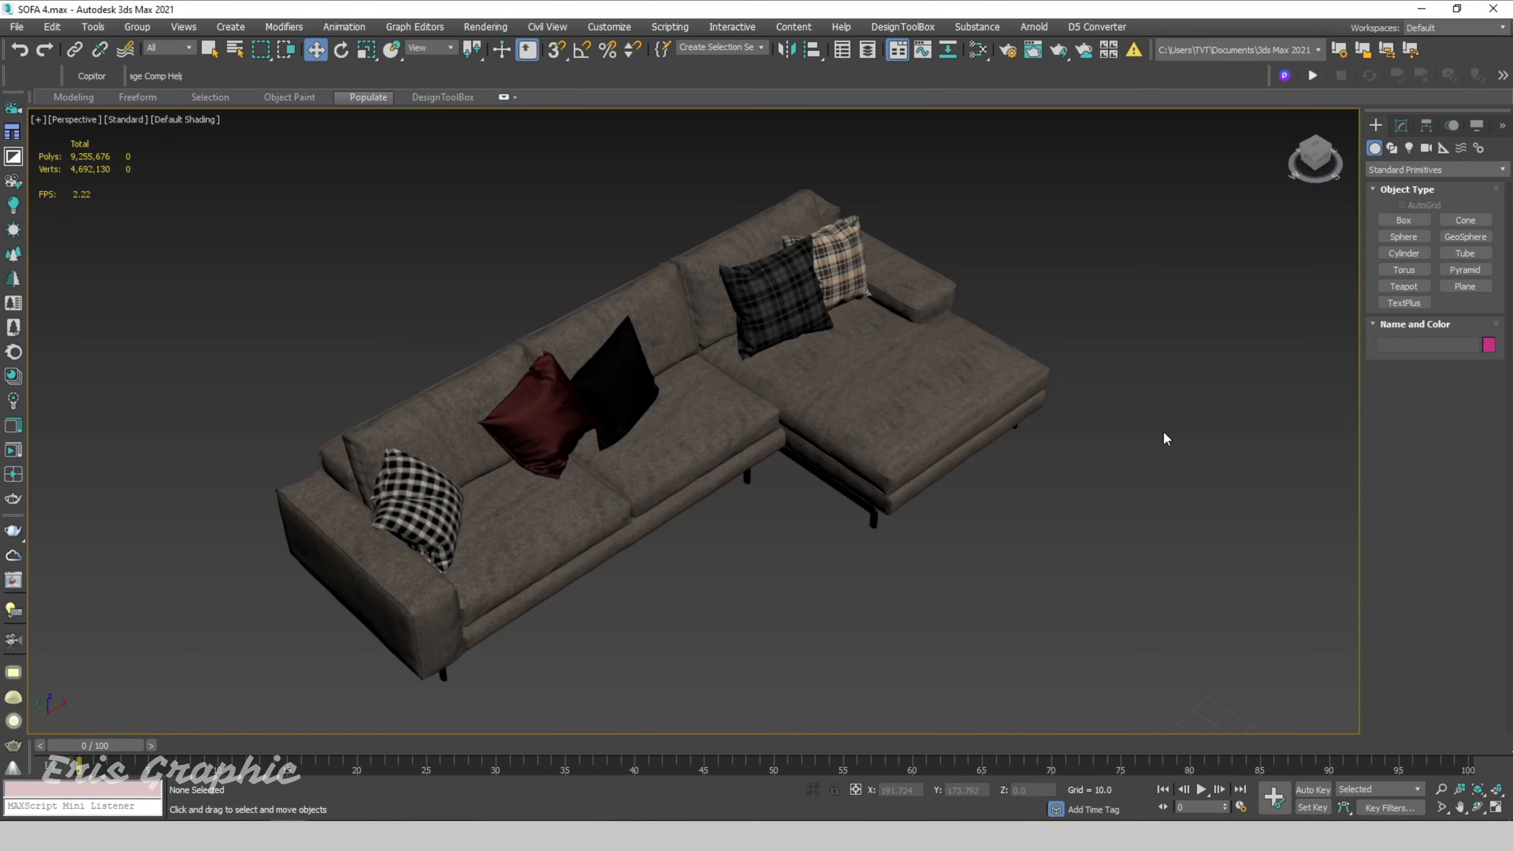
Apply a Retopology modifier to the sofa's chaise section group and compute it with the default face count.
{"action": "left_click", "coordinate": [873, 417]}
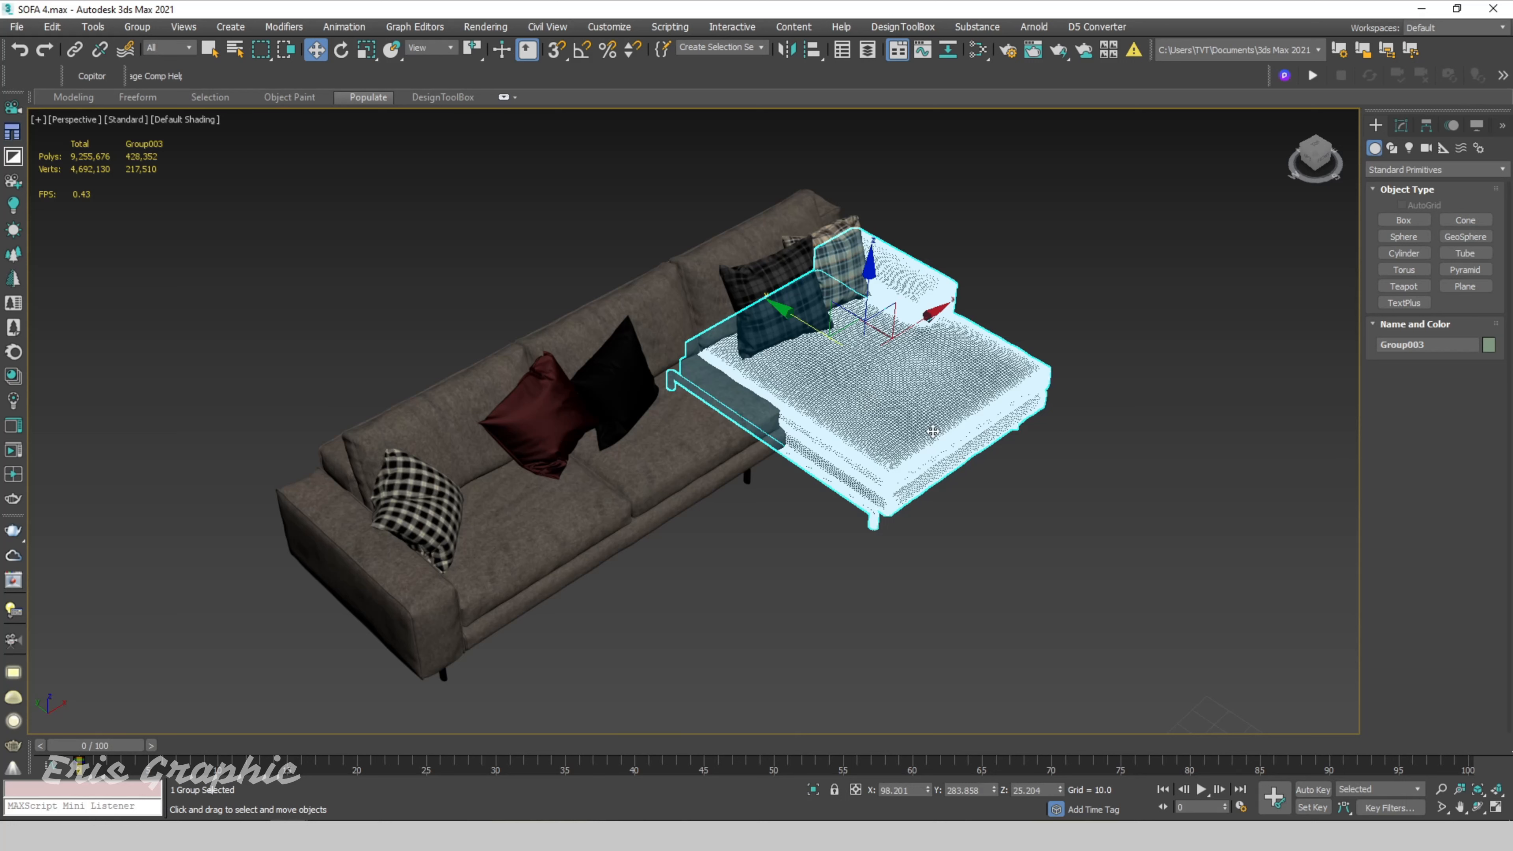
{"action": "left_click", "coordinate": [398, 195]}
{"action": "left_click_drag", "start_coordinate": [1141, 339], "coordinate": [1016, 433]}
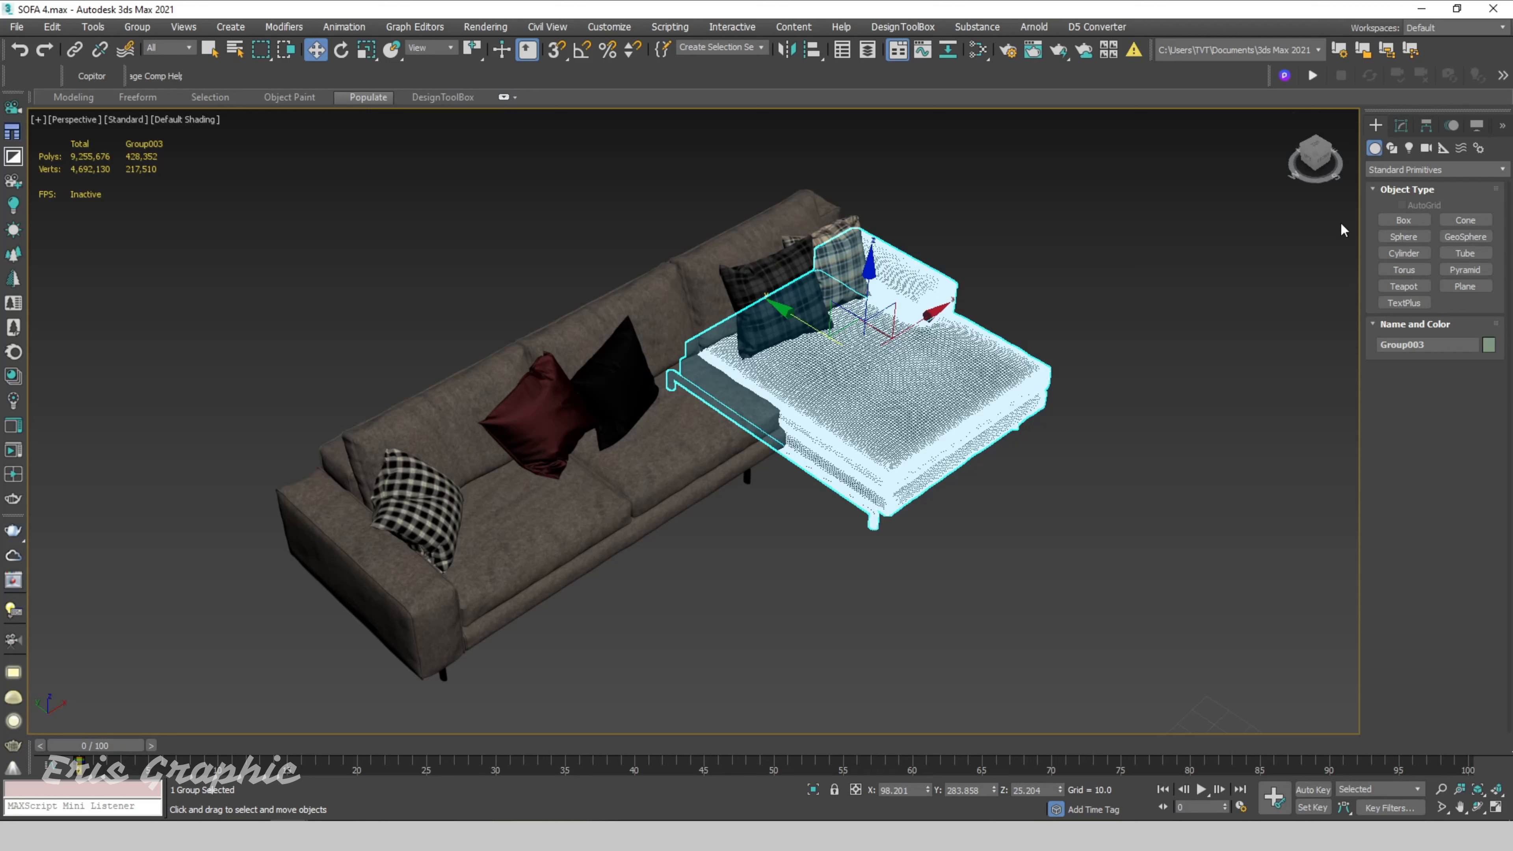
{"action": "left_click", "coordinate": [1401, 125]}
{"action": "left_click", "coordinate": [1412, 173]}
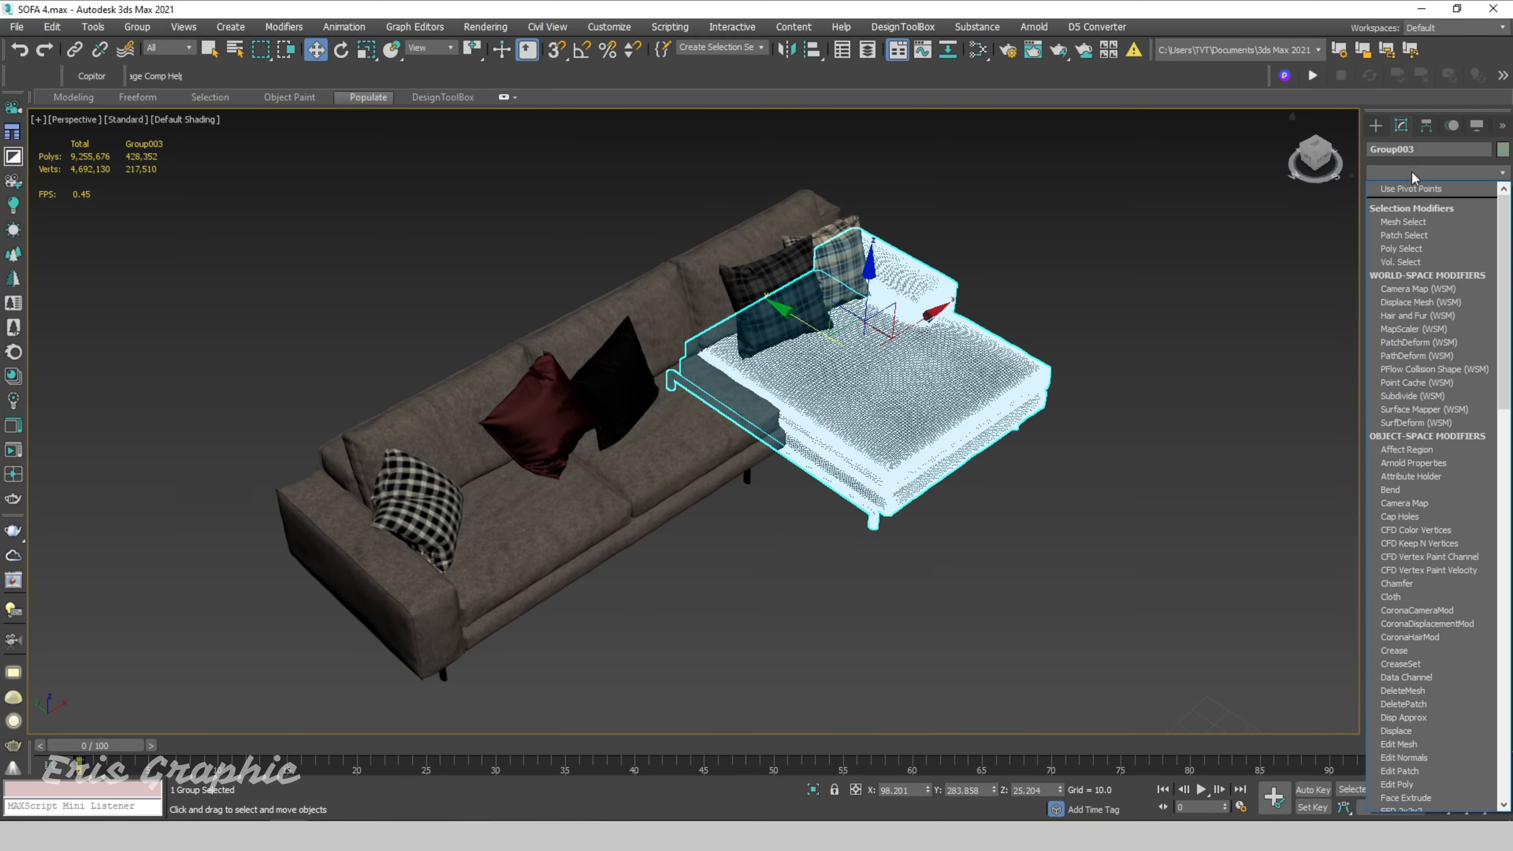
{"action": "key", "text": "r"}
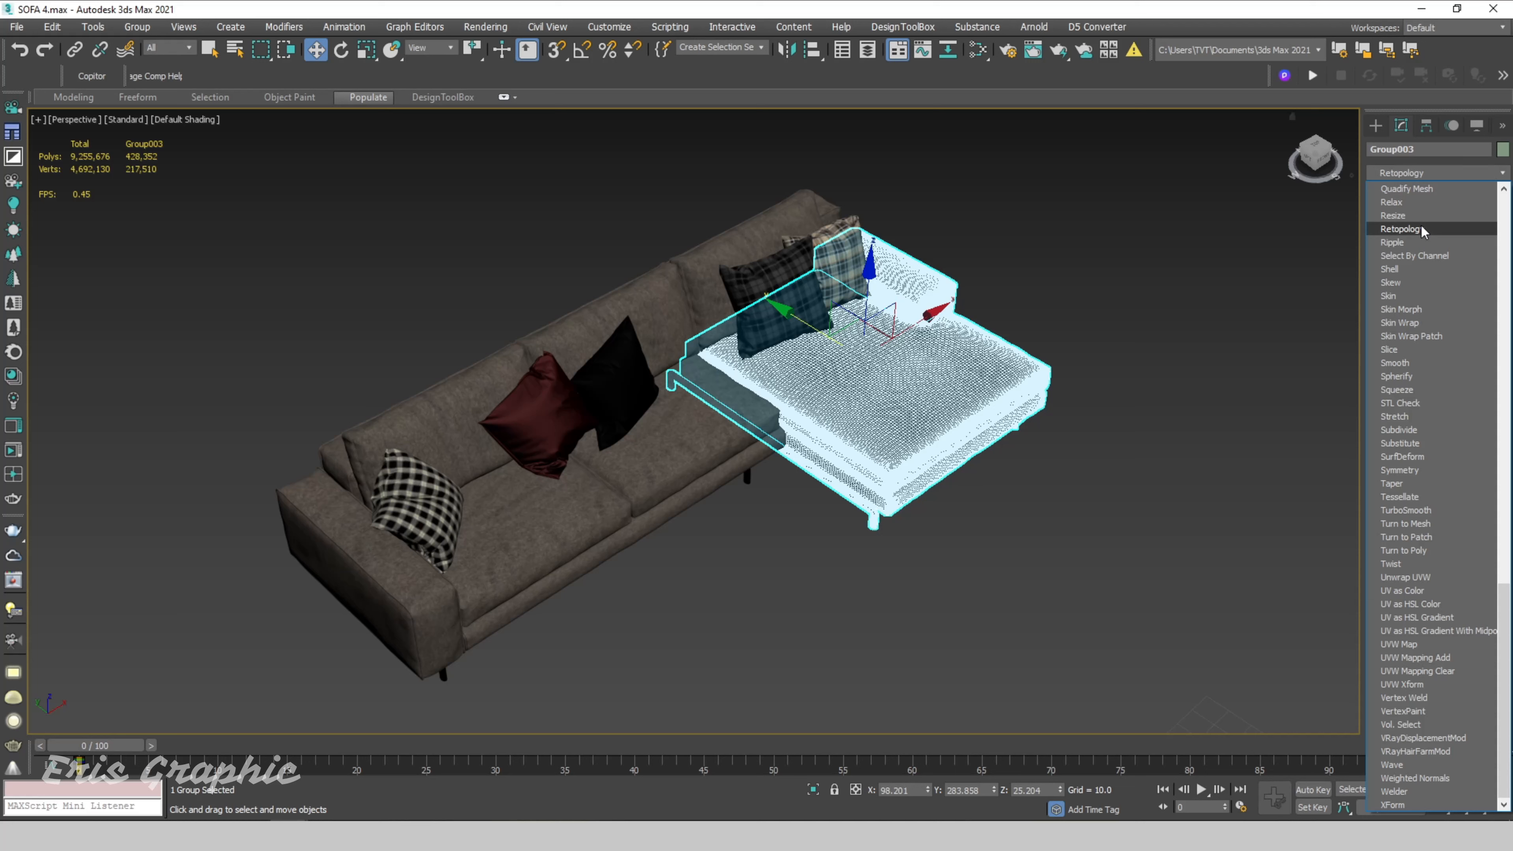
{"action": "key", "text": "Return"}
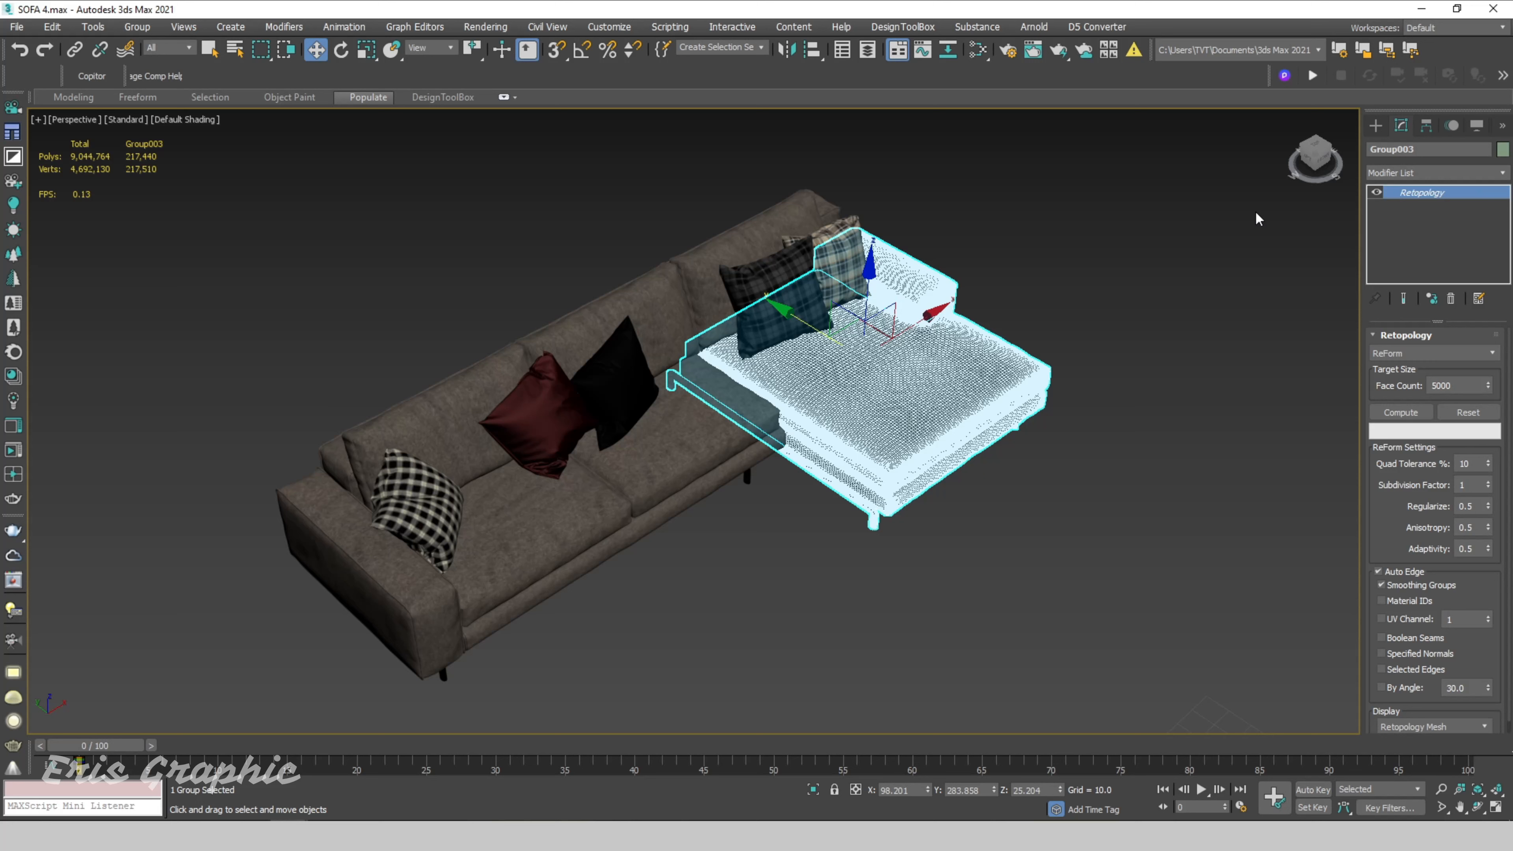
{"action": "left_click", "coordinate": [1408, 413]}
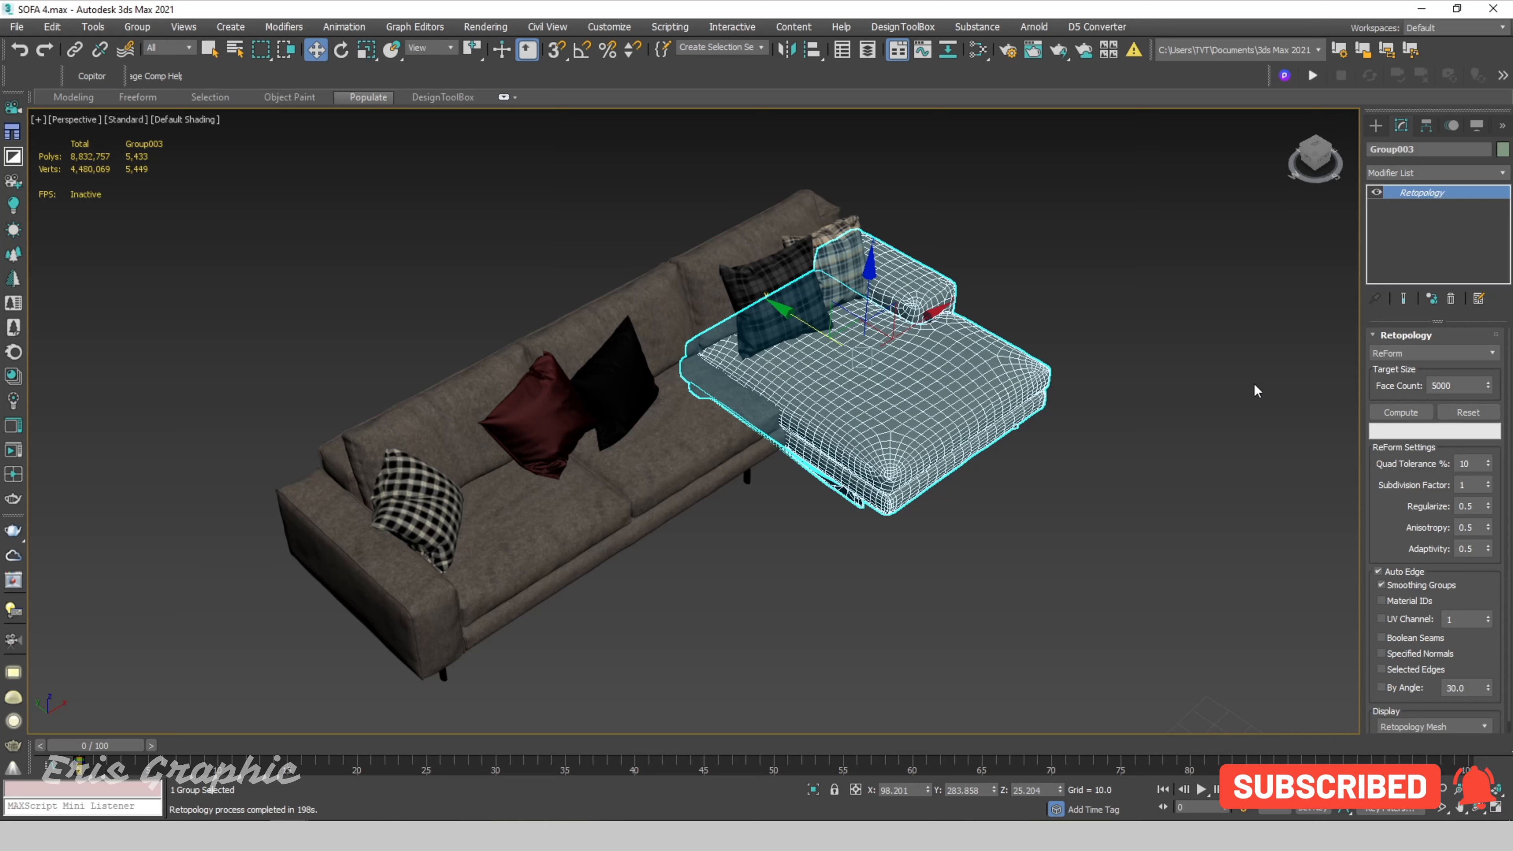
Examine the retopologized chaise section's mesh, surface and polygon count, comparing it from several angles with the rest of the sofa.
{"action": "left_click", "coordinate": [1159, 266]}
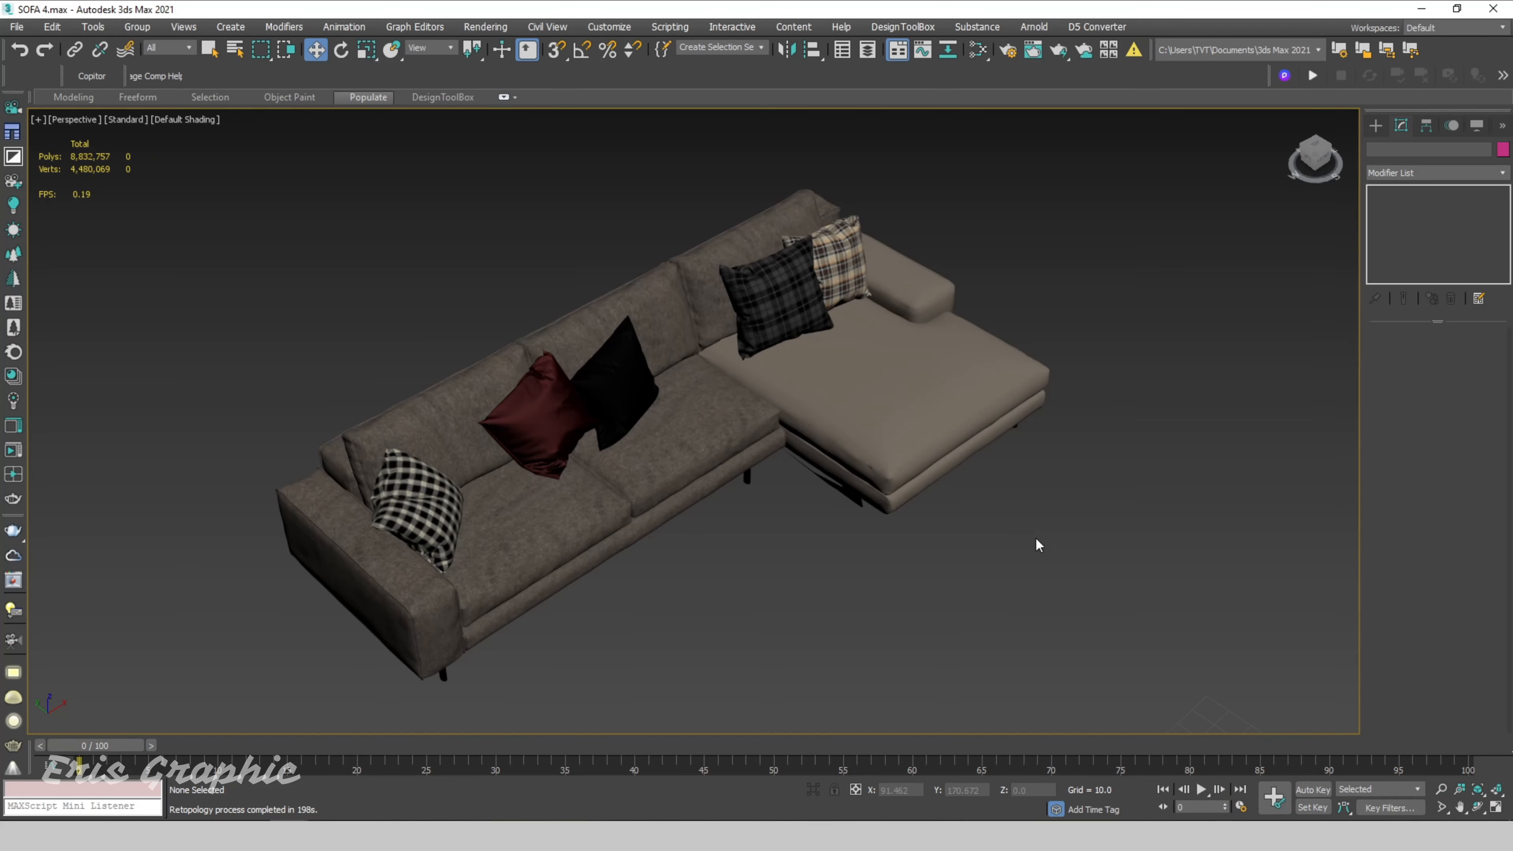
{"action": "key", "text": "F4"}
{"action": "key", "text": "F4"}
{"action": "middle_click_drag", "start_coordinate": [995, 541], "coordinate": [991, 486], "text": "alt"}
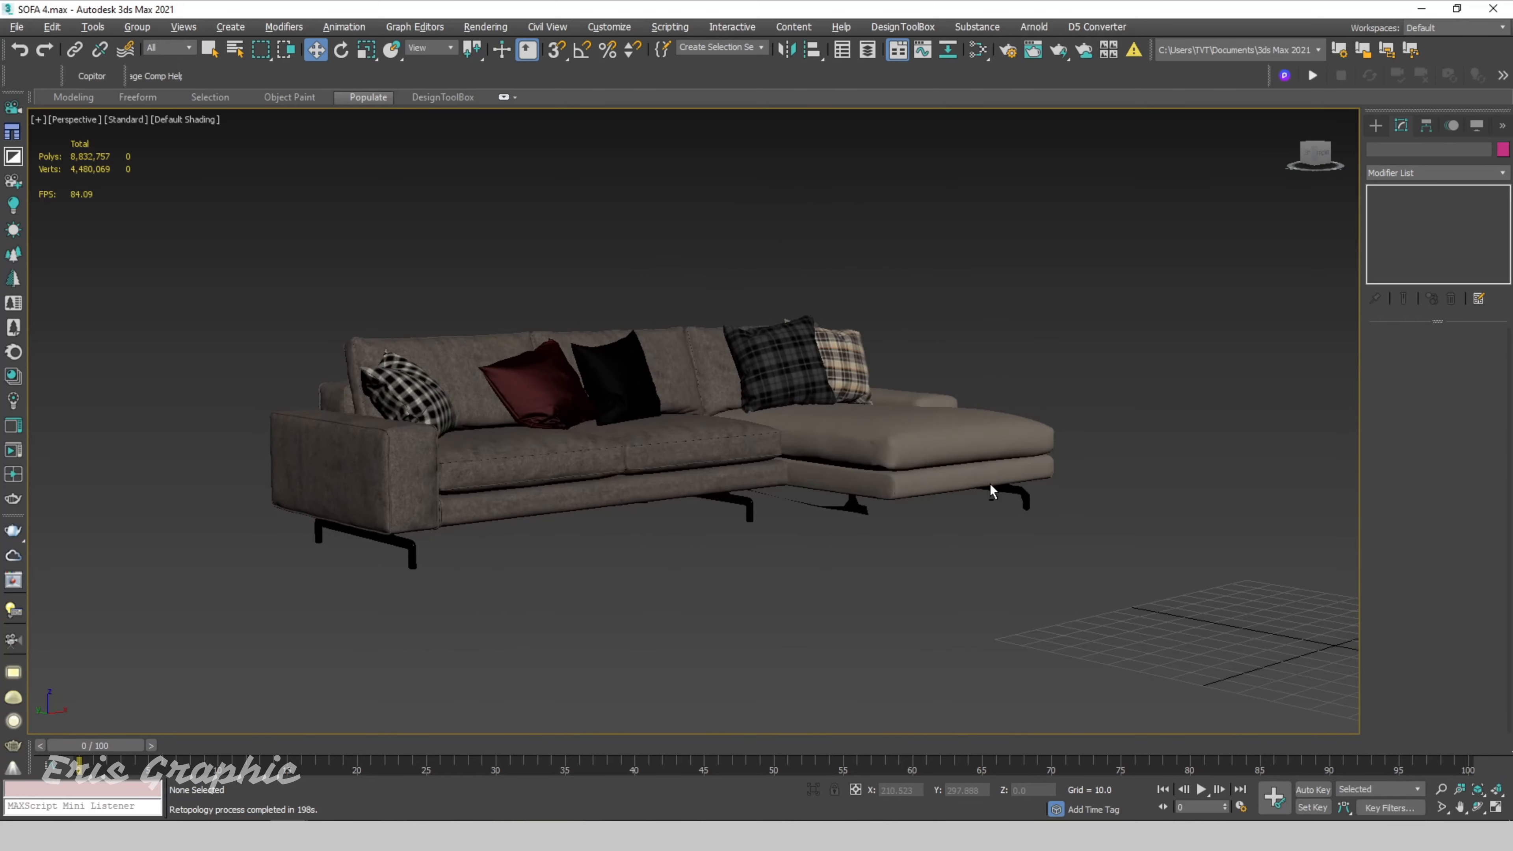
{"action": "scroll", "coordinate": [991, 492], "scroll_direction": "up", "scroll_amount": 4}
{"action": "left_click", "coordinate": [986, 596]}
{"action": "scroll", "coordinate": [983, 625], "scroll_direction": "up", "scroll_amount": 4}
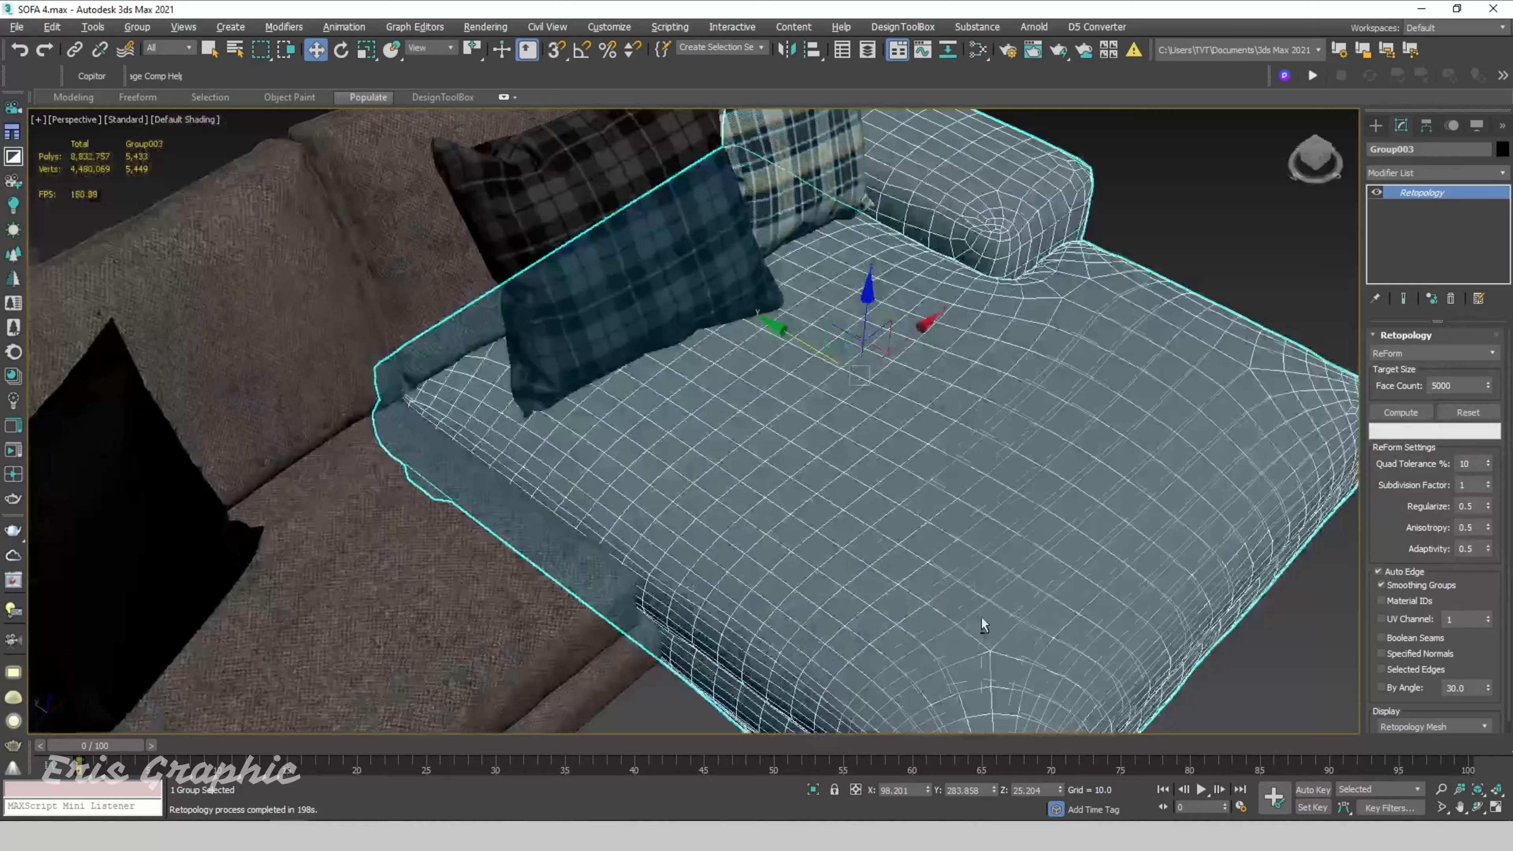
{"action": "middle_click_drag", "start_coordinate": [984, 625], "coordinate": [801, 555], "text": "alt"}
{"action": "scroll", "coordinate": [797, 549], "scroll_direction": "down", "scroll_amount": 4}
{"action": "left_click", "coordinate": [1127, 514]}
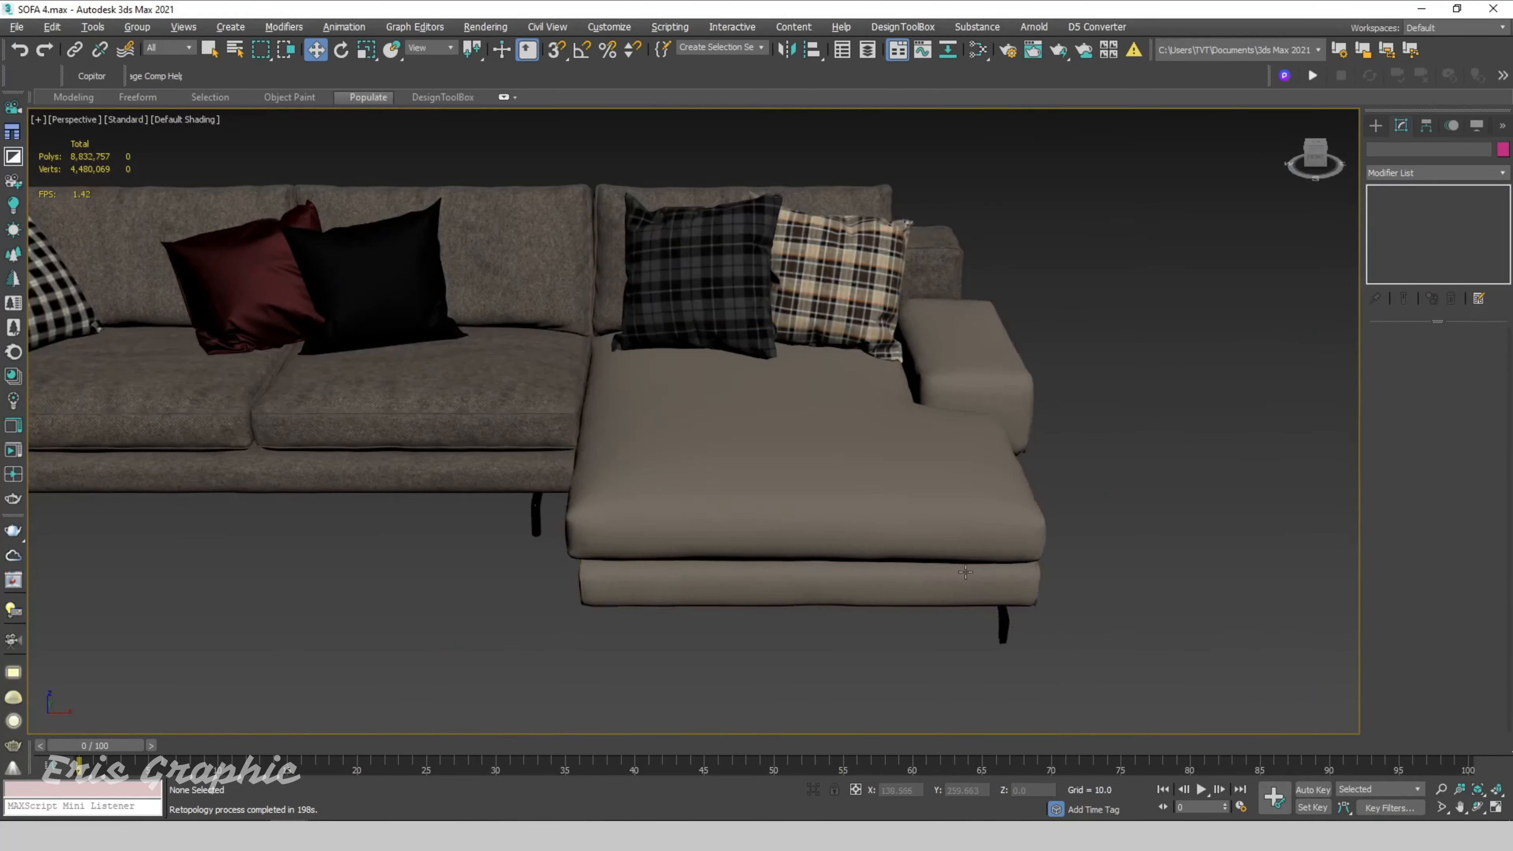
{"action": "mouse_move", "coordinate": [965, 572]}
{"action": "middle_mouse_down", "text": "alt"}
{"action": "mouse_move", "coordinate": [1001, 537]}
{"action": "mouse_move", "coordinate": [1012, 463]}
{"action": "mouse_move", "coordinate": [958, 520]}
{"action": "mouse_move", "coordinate": [994, 523]}
{"action": "mouse_move", "coordinate": [976, 563]}
{"action": "middle_mouse_up", "text": "alt"}
{"action": "left_click_drag", "start_coordinate": [631, 663], "coordinate": [541, 637]}
{"action": "middle_click_drag", "start_coordinate": [541, 637], "coordinate": [762, 590], "text": "alt"}
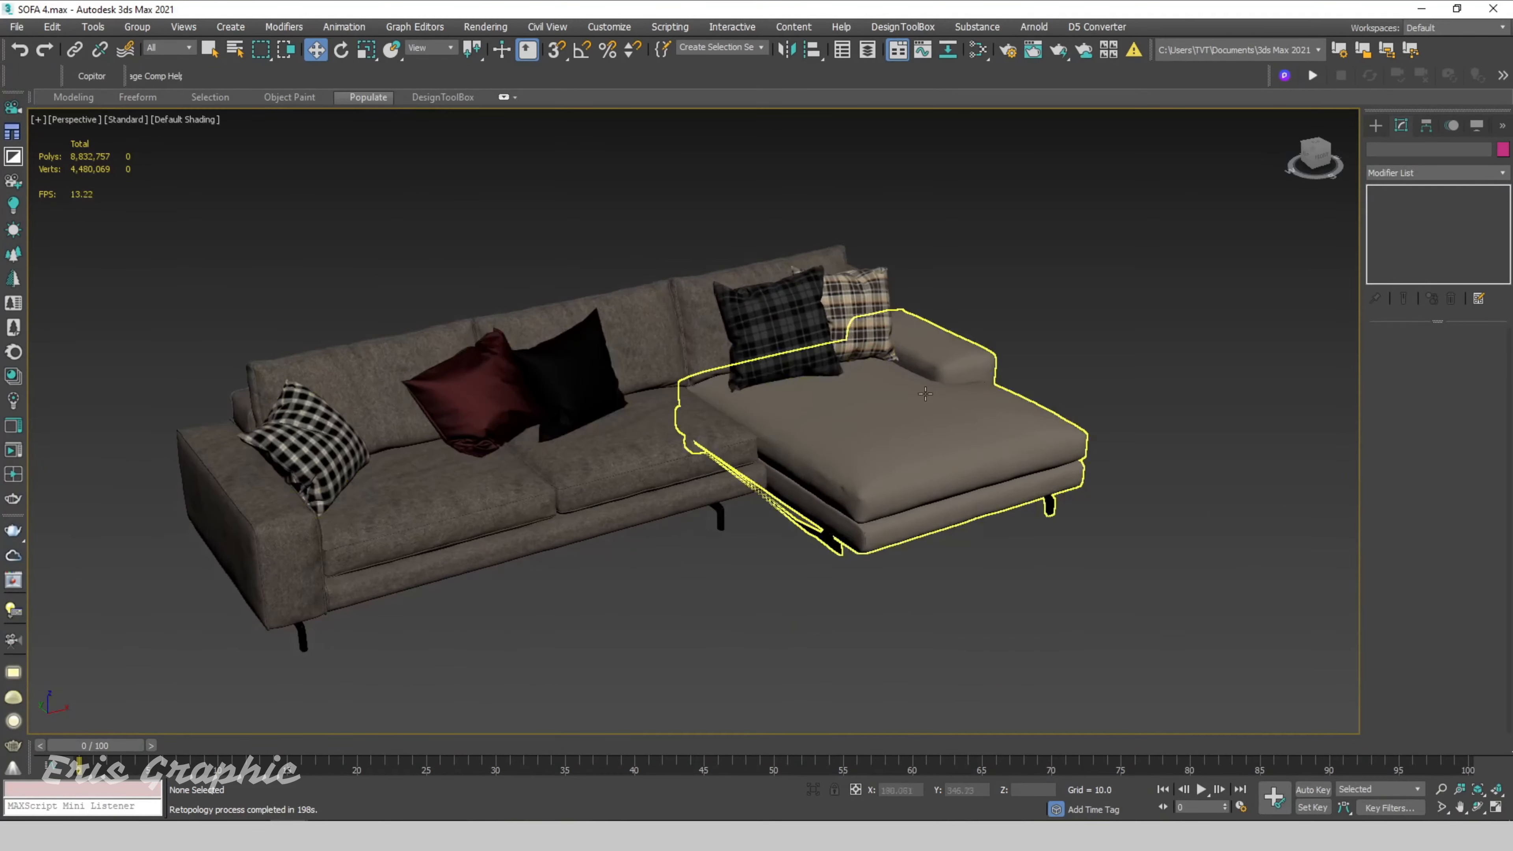
{"action": "left_click", "coordinate": [927, 395]}
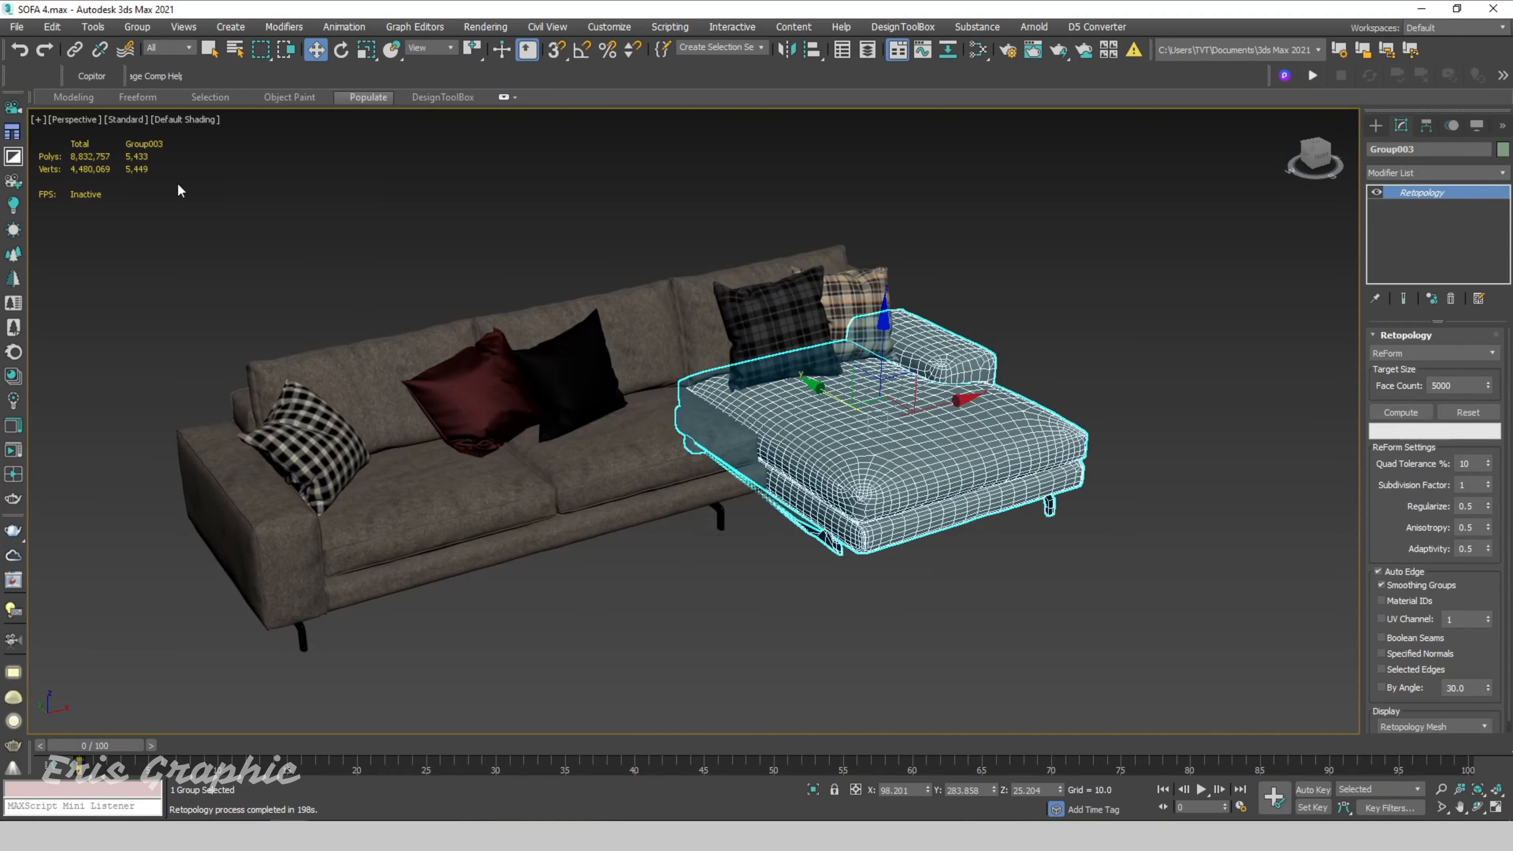
{"action": "left_click", "coordinate": [1112, 374]}
Delete the Retopology modifier from the sofa's chaise section group and deselect the group.
{"action": "middle_click_drag", "start_coordinate": [1189, 367], "coordinate": [1188, 377], "text": "alt"}
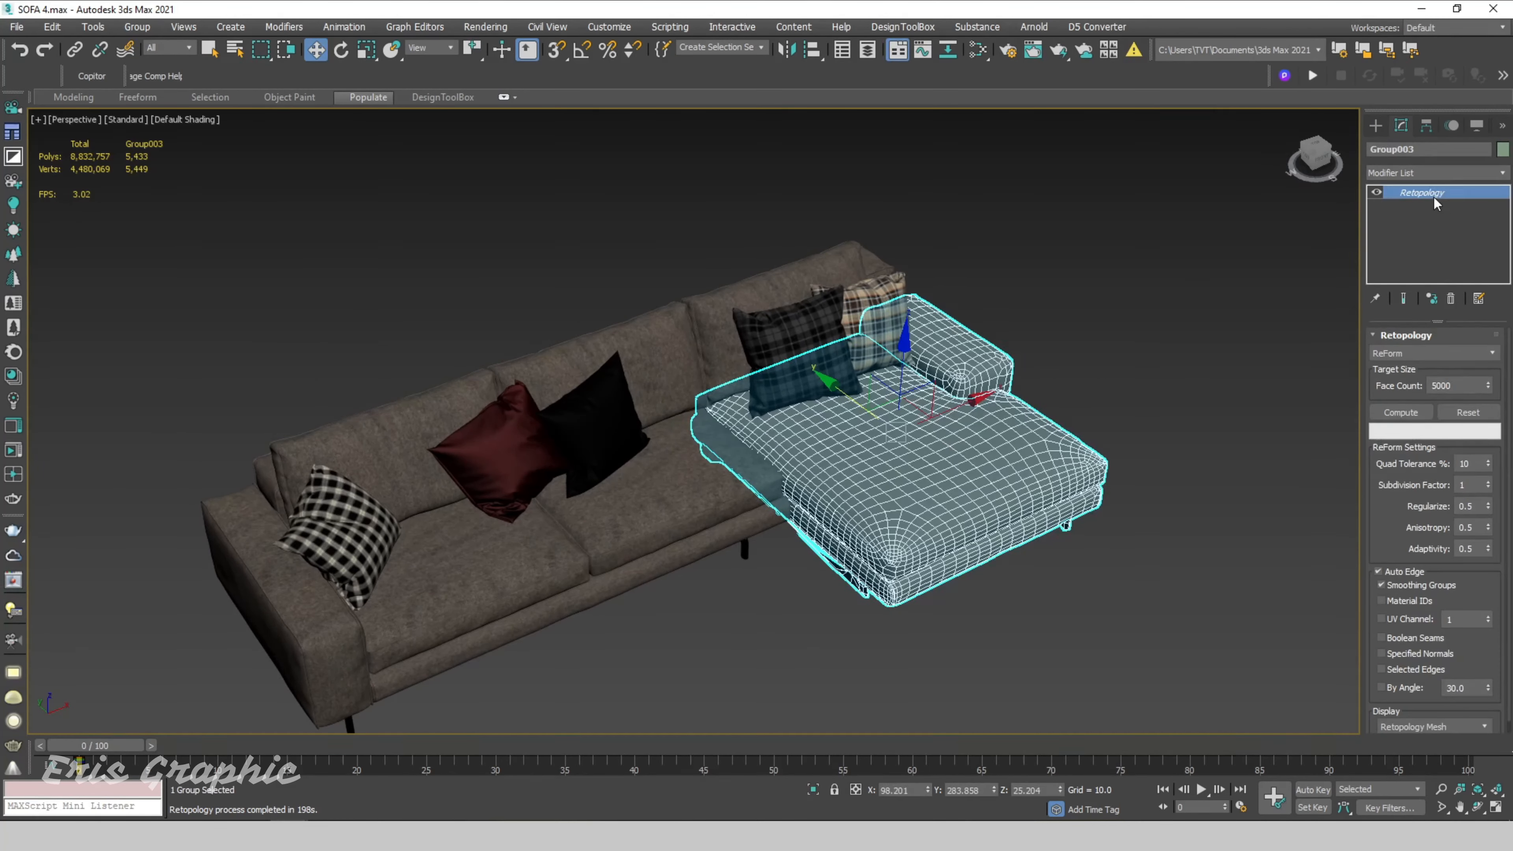
{"action": "right_click", "coordinate": [1432, 190]}
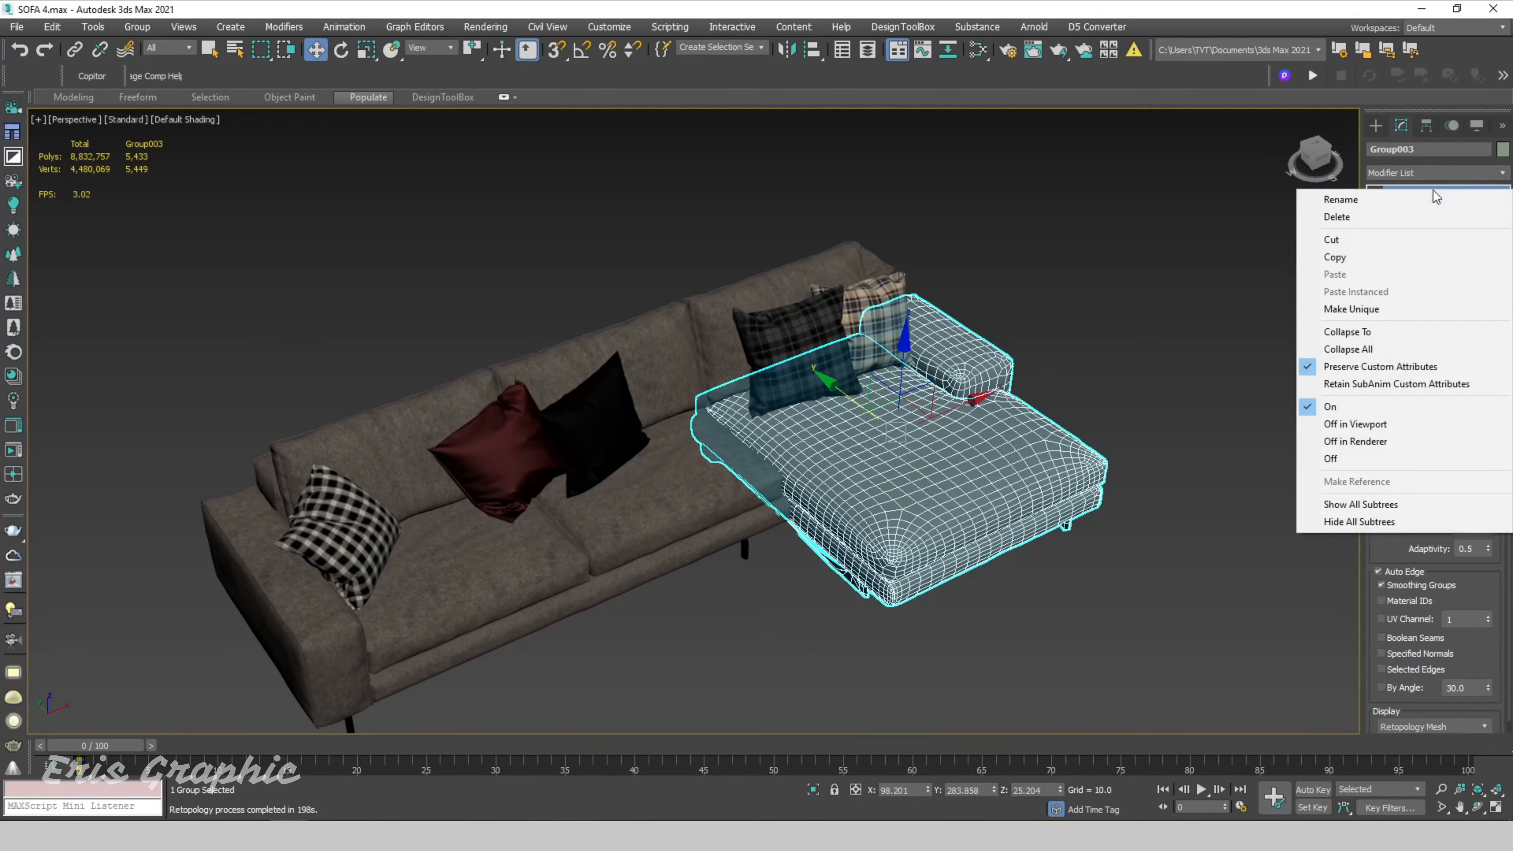
{"action": "left_click", "coordinate": [1352, 214]}
{"action": "left_click", "coordinate": [1176, 428]}
{"action": "middle_click_drag", "start_coordinate": [1176, 428], "coordinate": [1181, 389]}
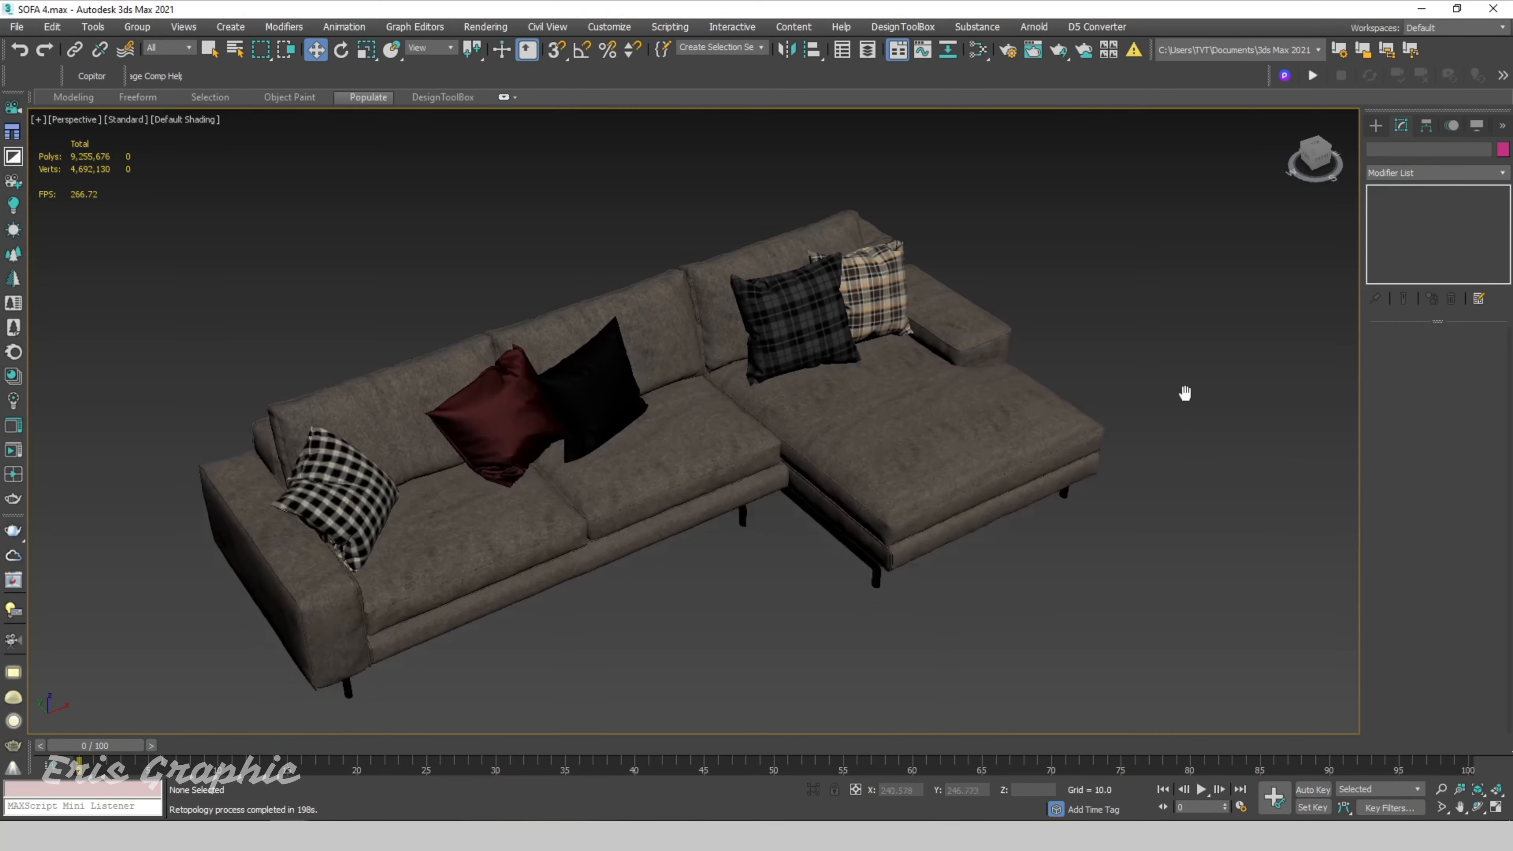
Apply a Subdivide modifier with default settings to the sofa's chaise section group.
{"action": "left_click", "coordinate": [1067, 387]}
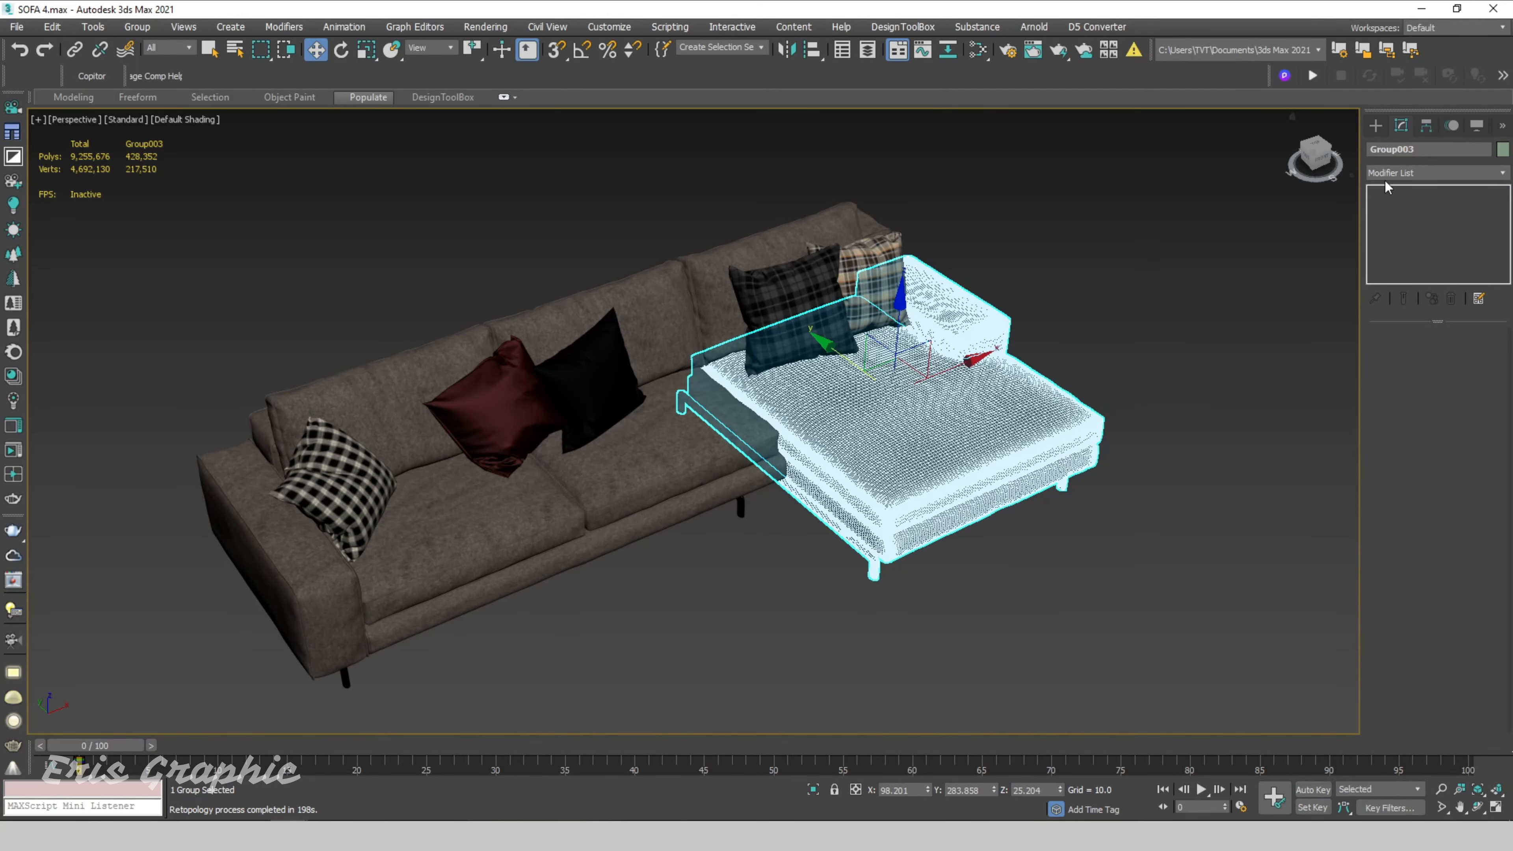
{"action": "left_click", "coordinate": [1400, 172]}
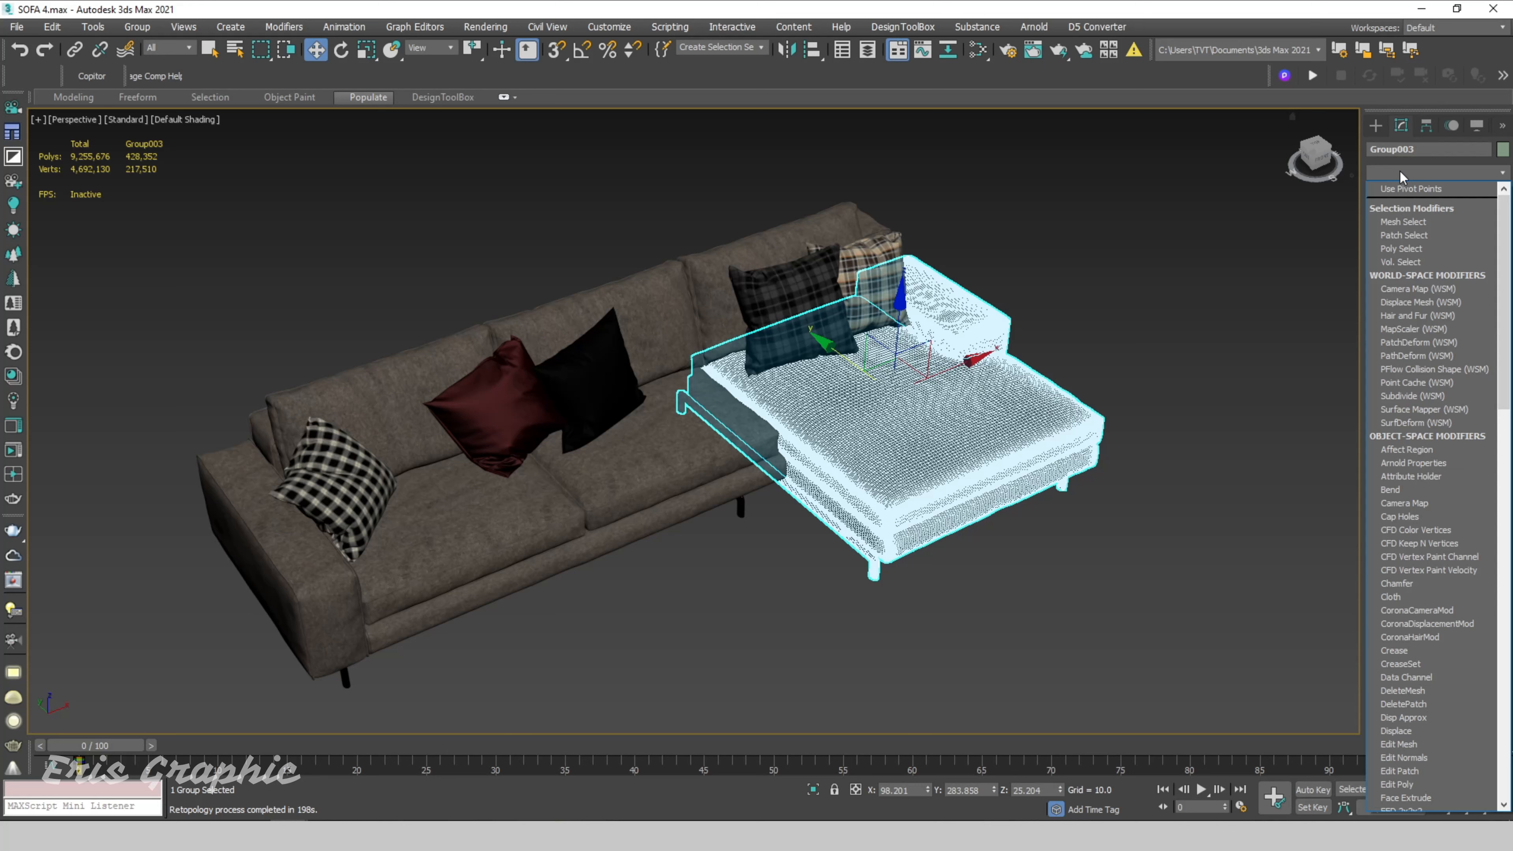
{"action": "key", "text": "s"}
{"action": "key", "text": "s"}
{"action": "key", "text": "s"}
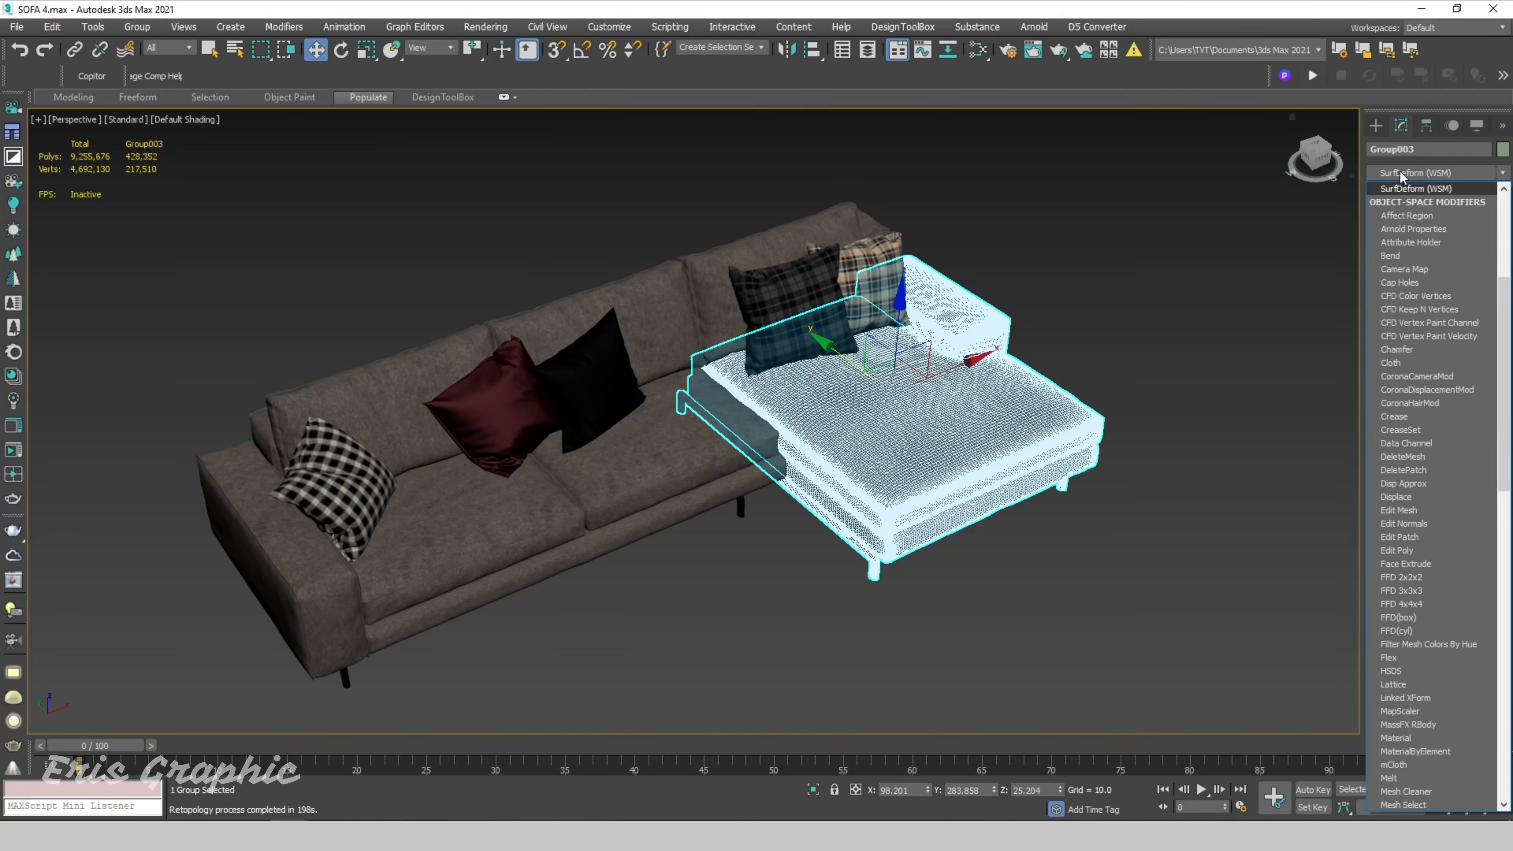
{"action": "key", "text": "s"}
{"action": "key", "text": "s"}
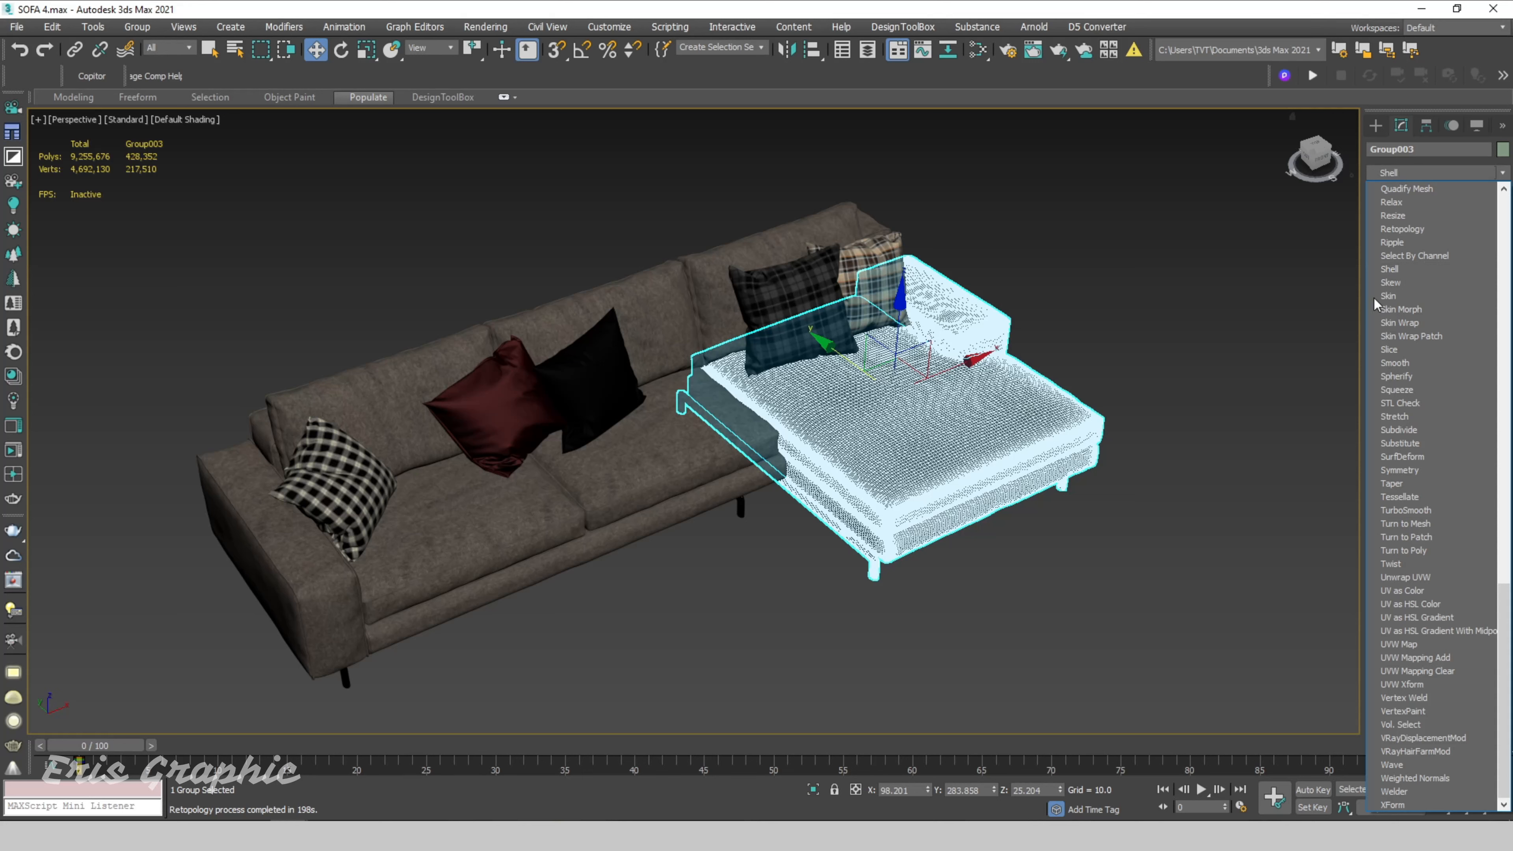
{"action": "left_click", "coordinate": [1396, 431]}
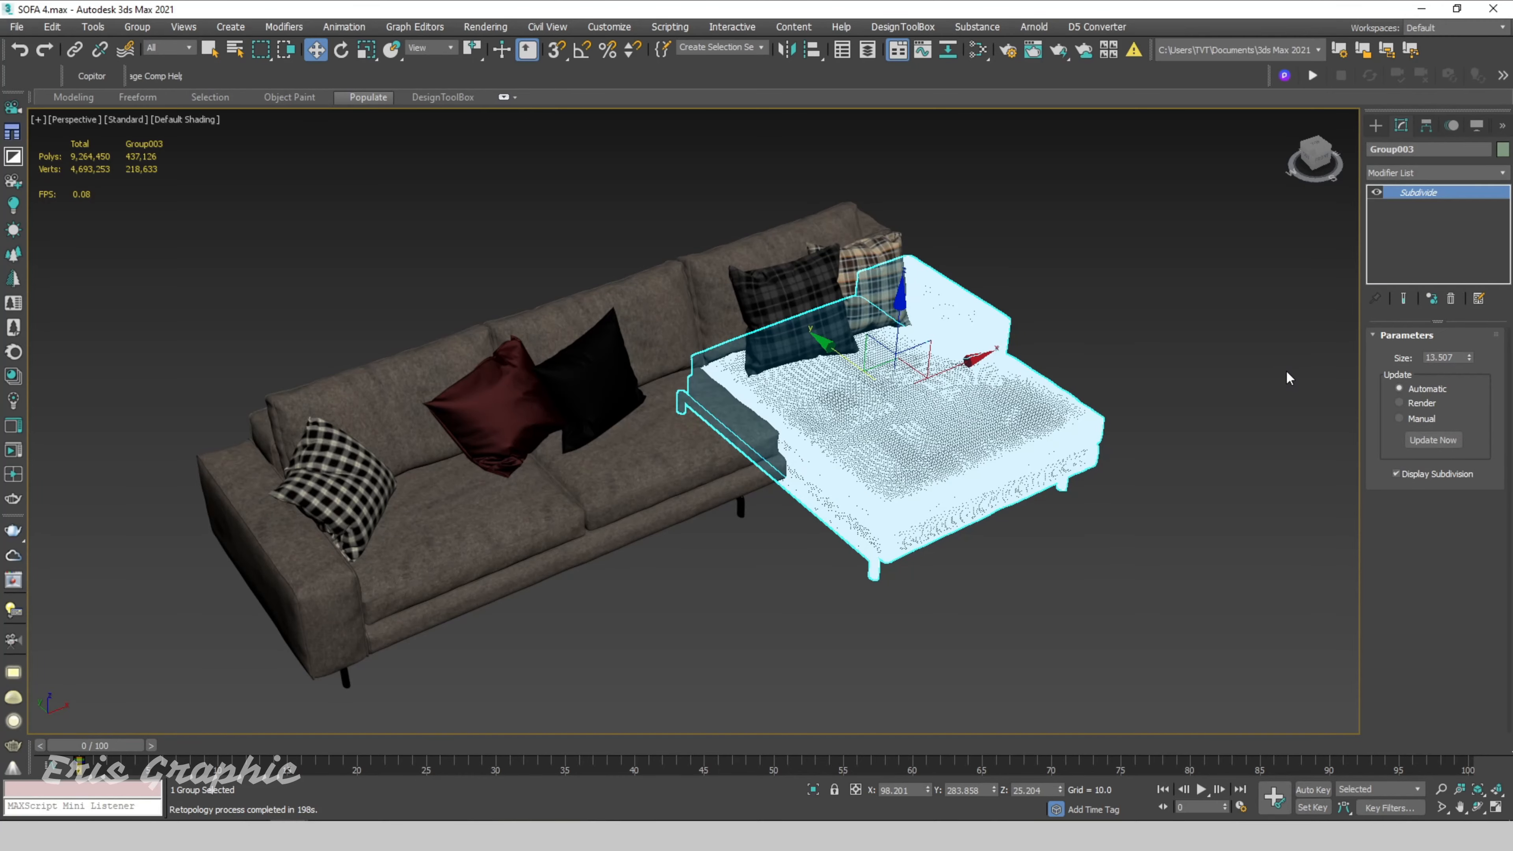
Examine the subdivided chaise section's mesh up close, including its cushions, side faces and legs, from several angles.
{"action": "key", "text": "z"}
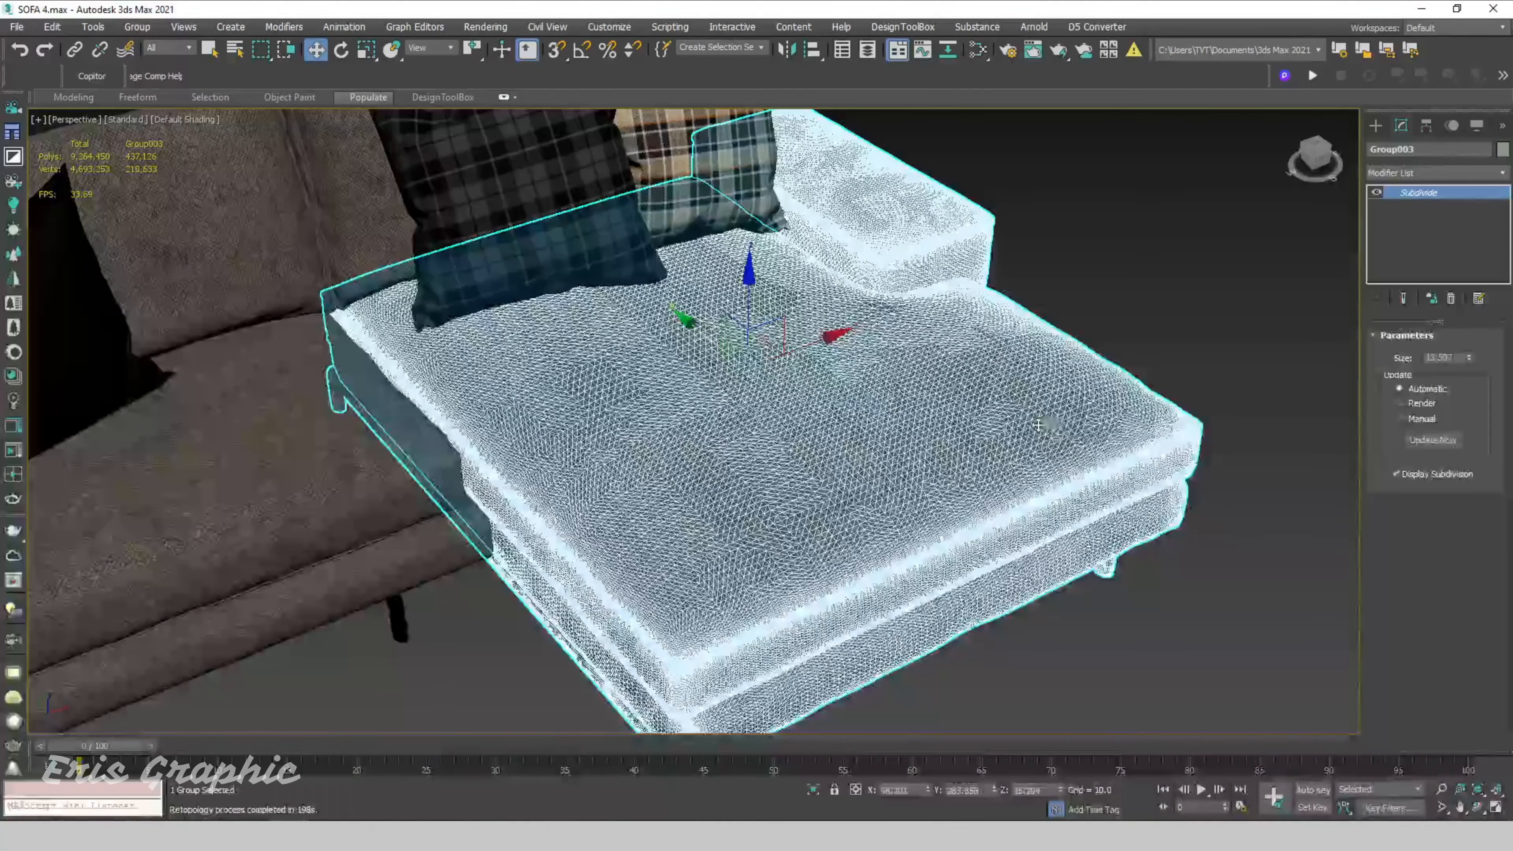
{"action": "scroll", "coordinate": [907, 408], "scroll_direction": "down", "scroll_amount": 3}
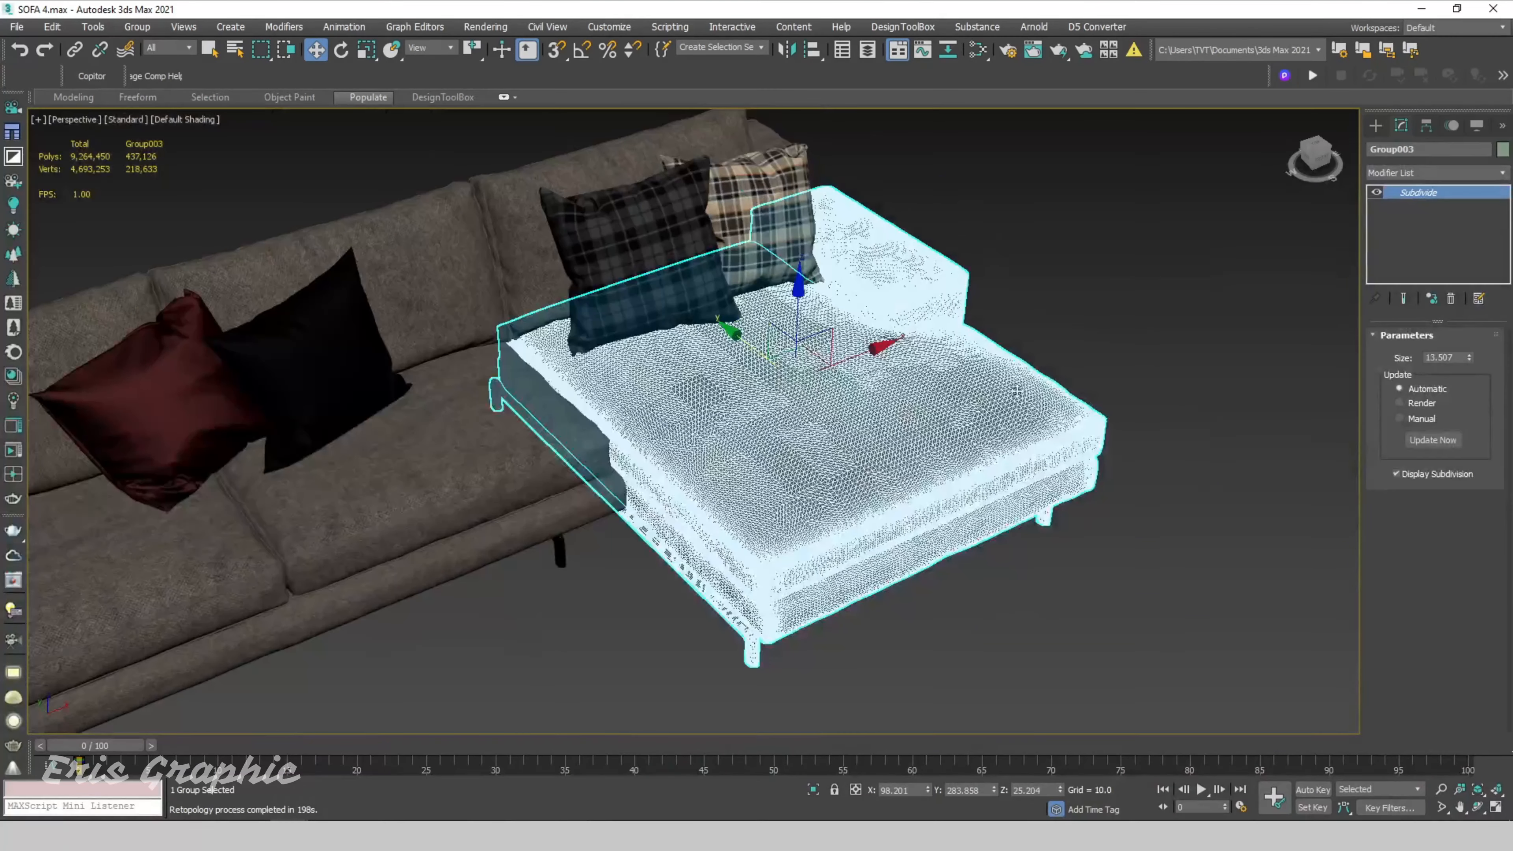
{"action": "left_click", "coordinate": [1171, 342]}
{"action": "scroll", "coordinate": [1100, 456], "scroll_direction": "up", "scroll_amount": 5}
{"action": "scroll", "coordinate": [1014, 411], "scroll_direction": "down", "scroll_amount": 3}
{"action": "left_click", "coordinate": [1012, 412]}
{"action": "middle_click_drag", "start_coordinate": [1012, 412], "coordinate": [632, 527], "text": "alt"}
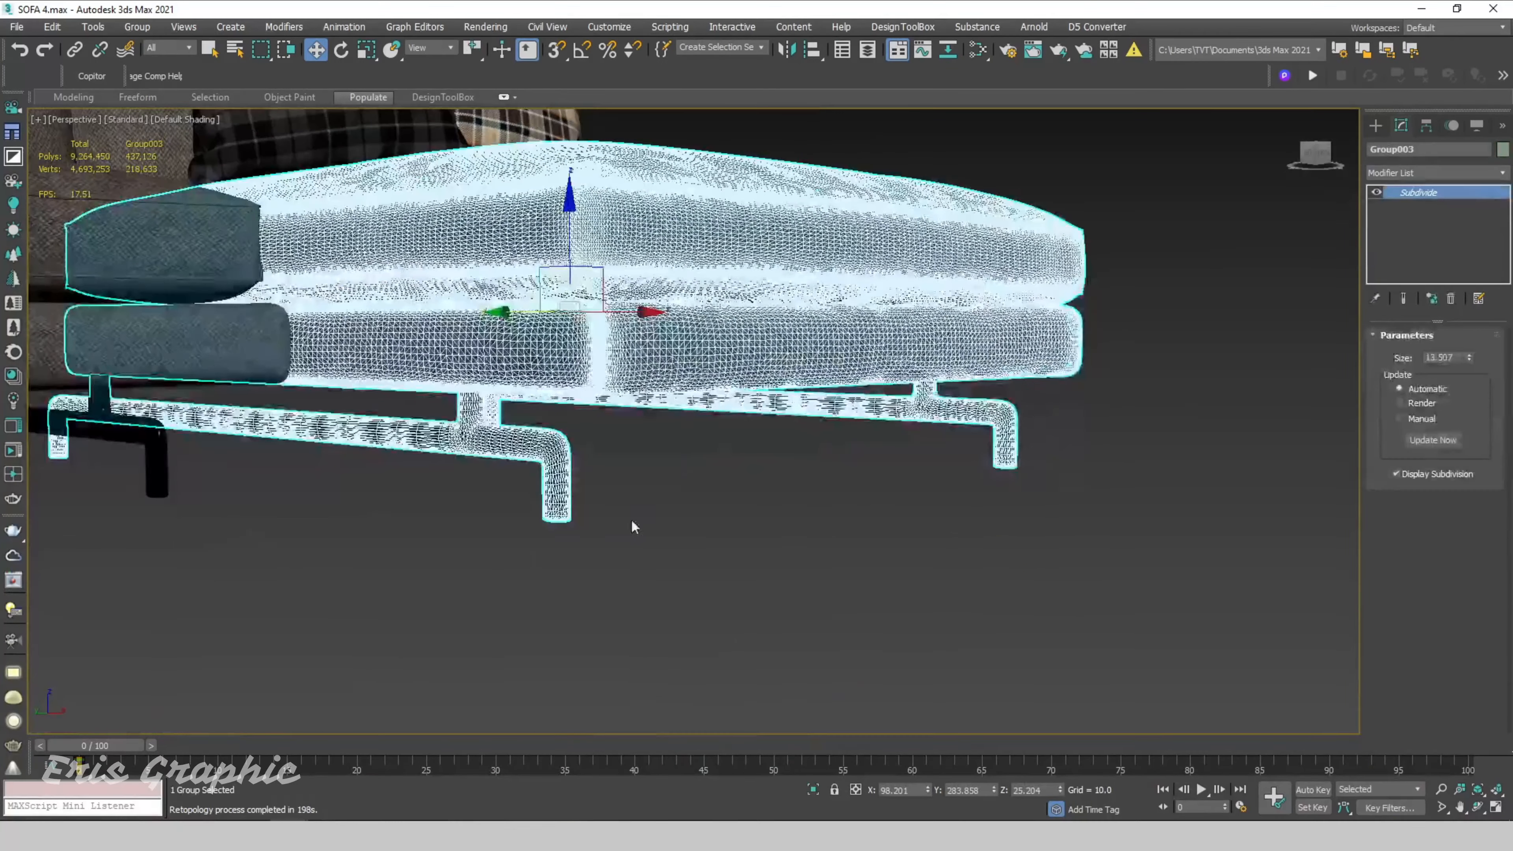
{"action": "scroll", "coordinate": [545, 458], "scroll_direction": "up", "scroll_amount": 4}
{"action": "scroll", "coordinate": [546, 458], "scroll_direction": "down", "scroll_amount": 5}
{"action": "middle_click_drag", "start_coordinate": [546, 458], "coordinate": [658, 489], "text": "alt"}
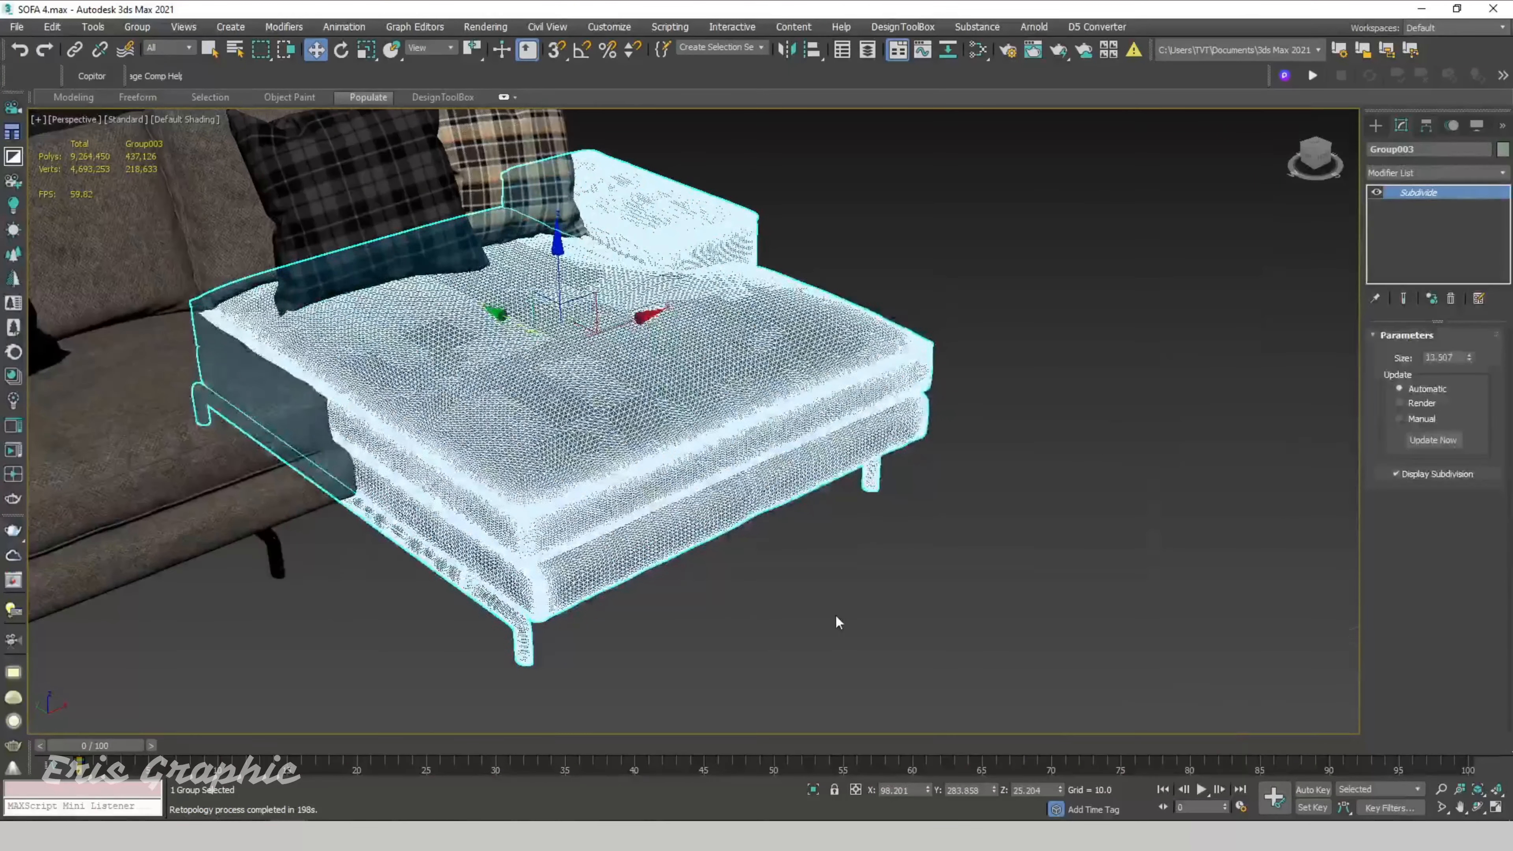
{"action": "left_click", "coordinate": [836, 617]}
{"action": "scroll", "coordinate": [891, 507], "scroll_direction": "down", "scroll_amount": 3}
{"action": "middle_click_drag", "start_coordinate": [892, 512], "coordinate": [1033, 463], "text": "alt"}
{"action": "scroll", "coordinate": [892, 551], "scroll_direction": "down", "scroll_amount": 3}
{"action": "scroll", "coordinate": [888, 564], "scroll_direction": "down", "scroll_amount": 3}
Add a Retopology modifier above Subdivide on the chaise section group and compute it with a face count of 5000.
{"action": "left_click", "coordinate": [858, 382]}
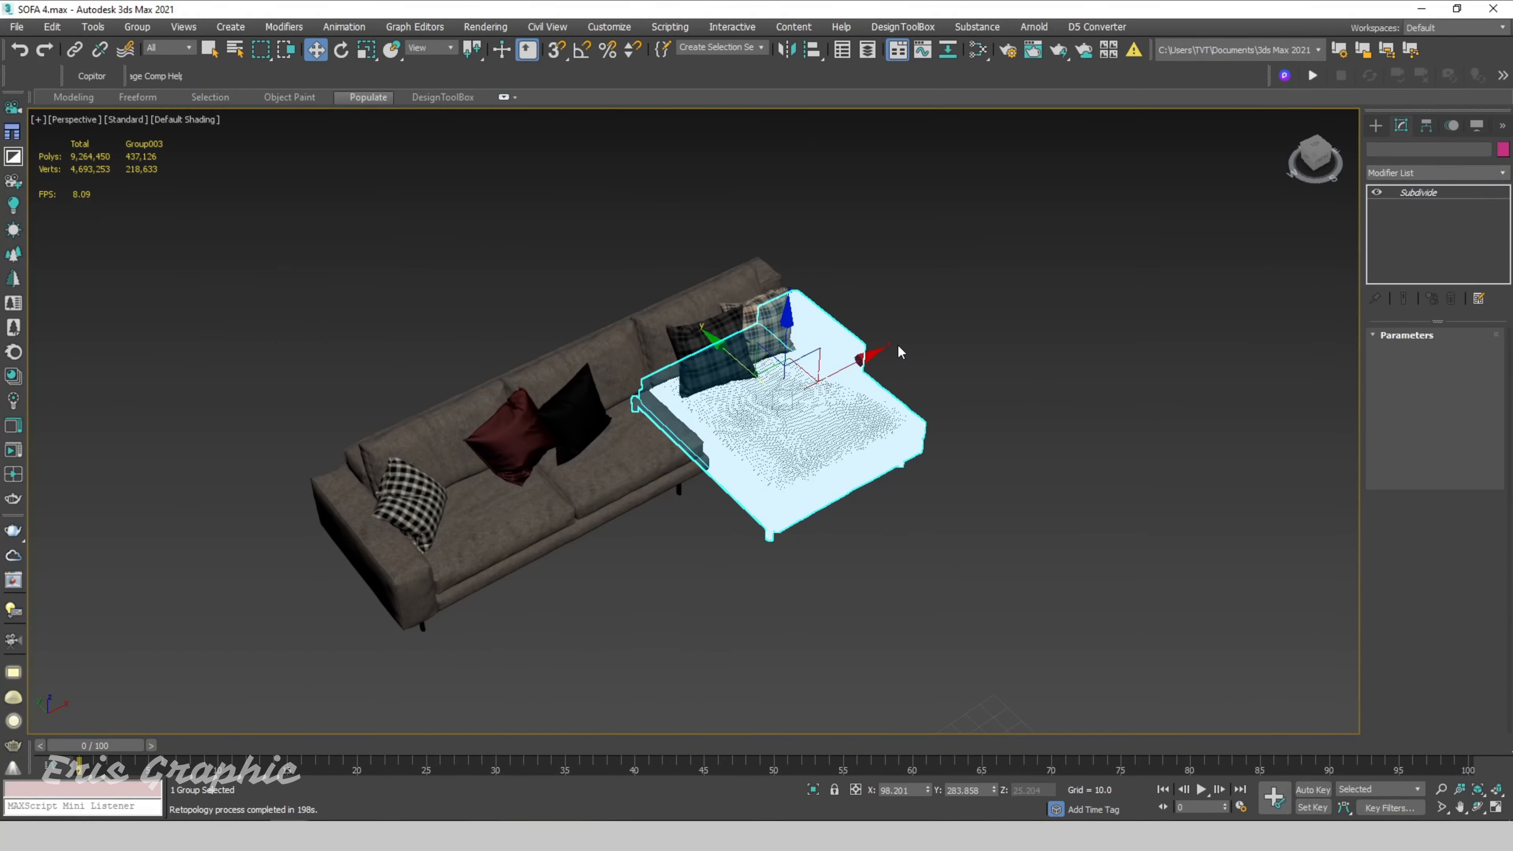
{"action": "scroll", "coordinate": [927, 391], "scroll_direction": "up", "scroll_amount": 3}
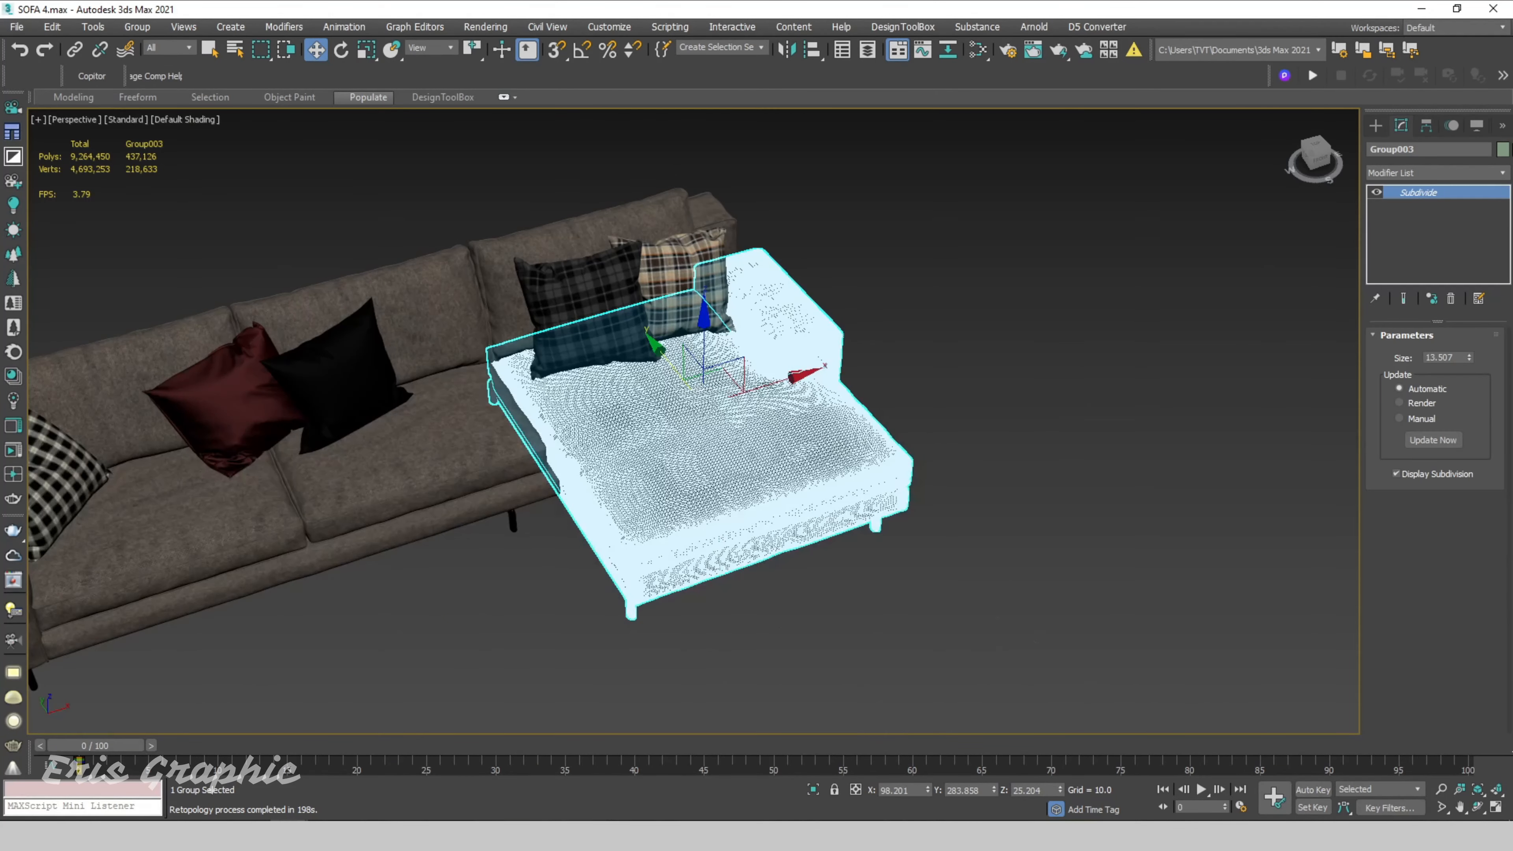
{"action": "left_click", "coordinate": [1397, 172]}
{"action": "key", "text": "r"}
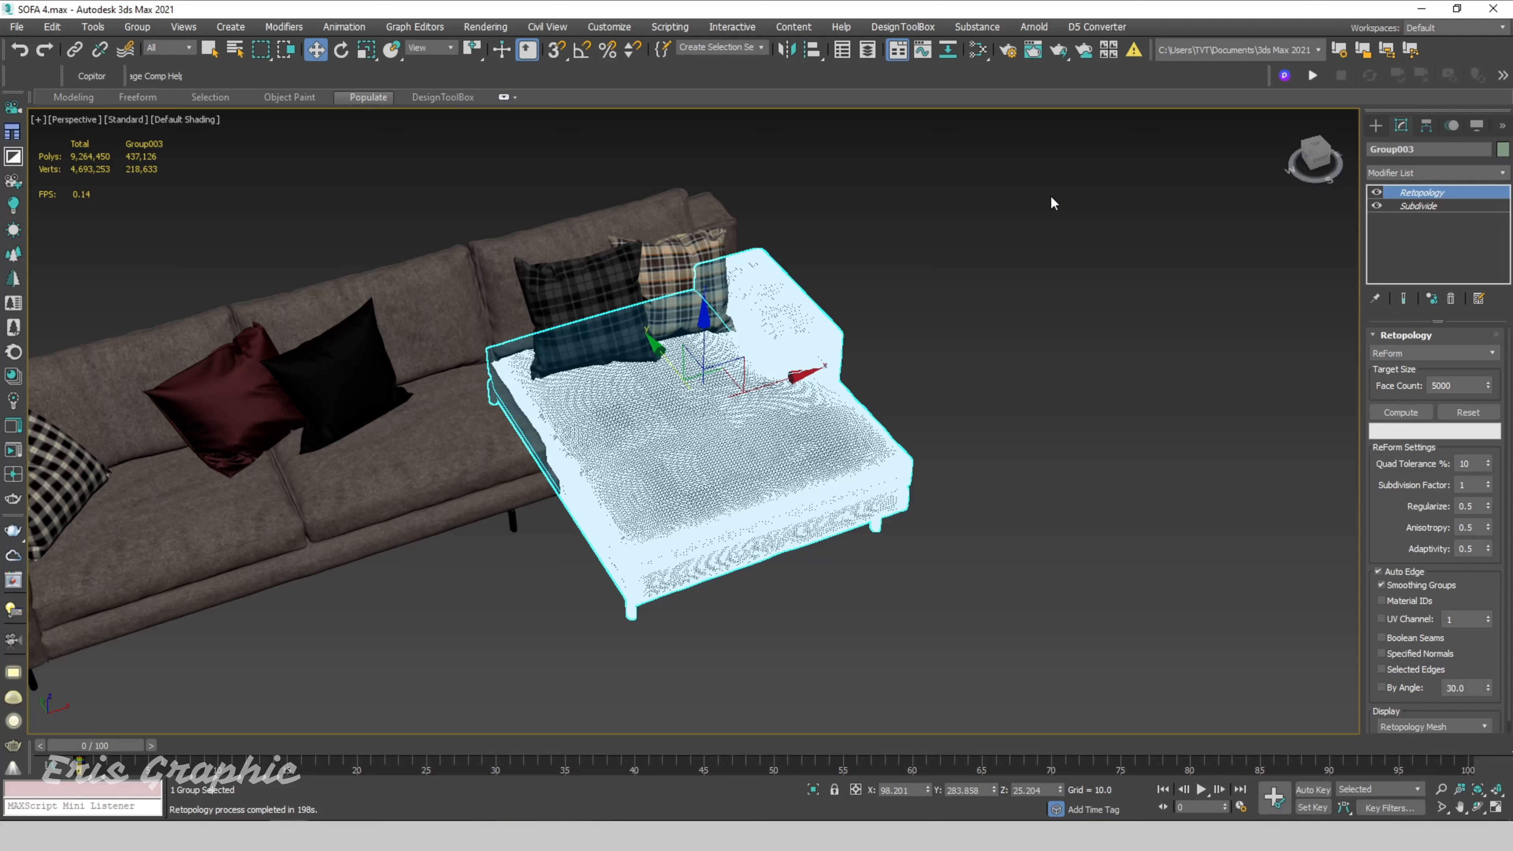
{"action": "left_click", "coordinate": [1394, 413]}
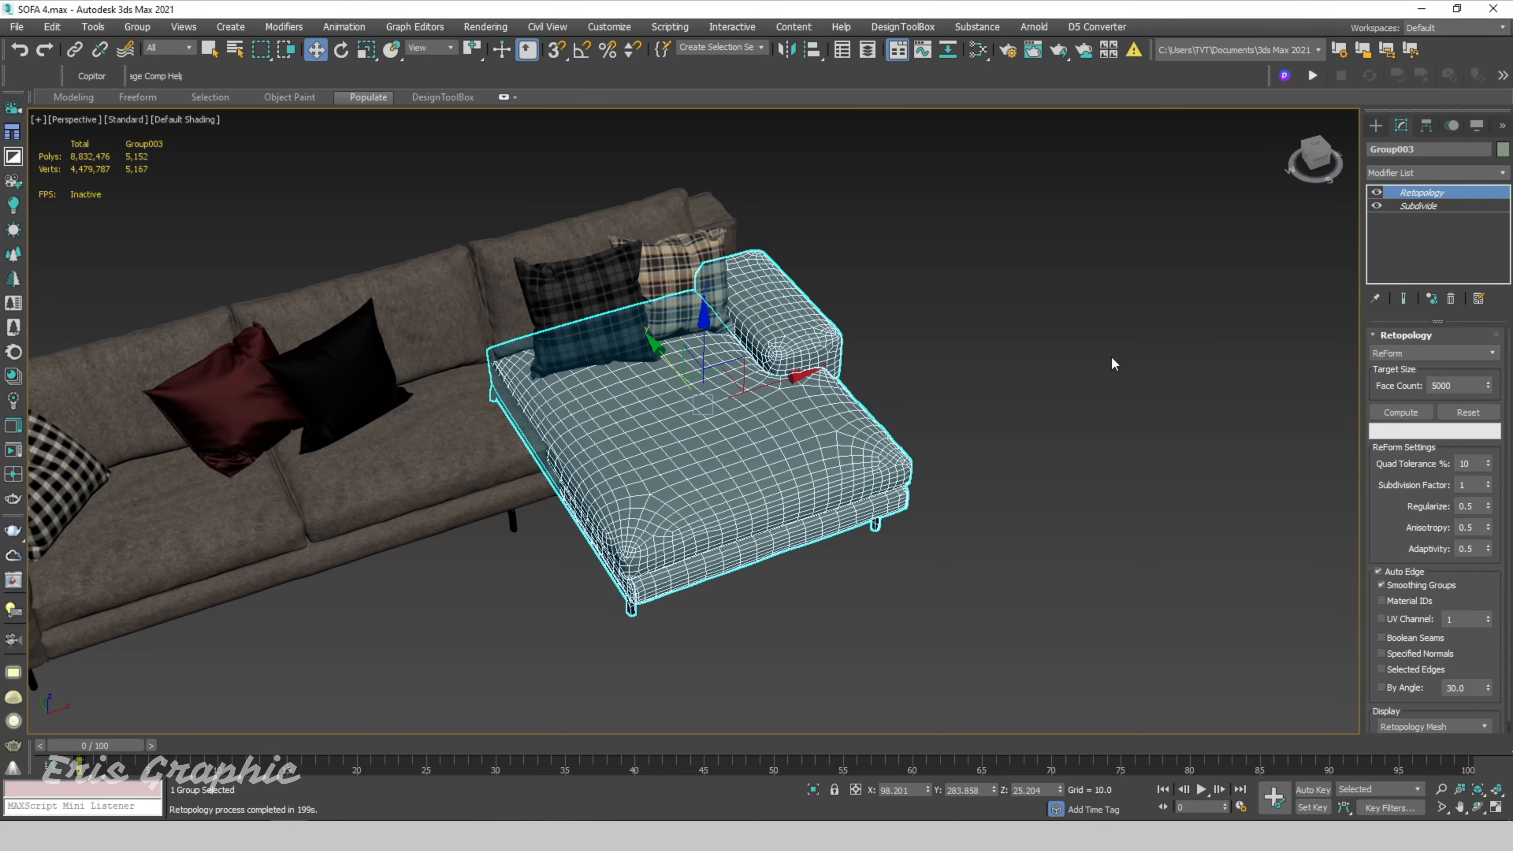
Deselect the chaise section and turn on edged faces to compare its retopologized mesh with the rest of the sofa.
{"action": "left_click", "coordinate": [1045, 498]}
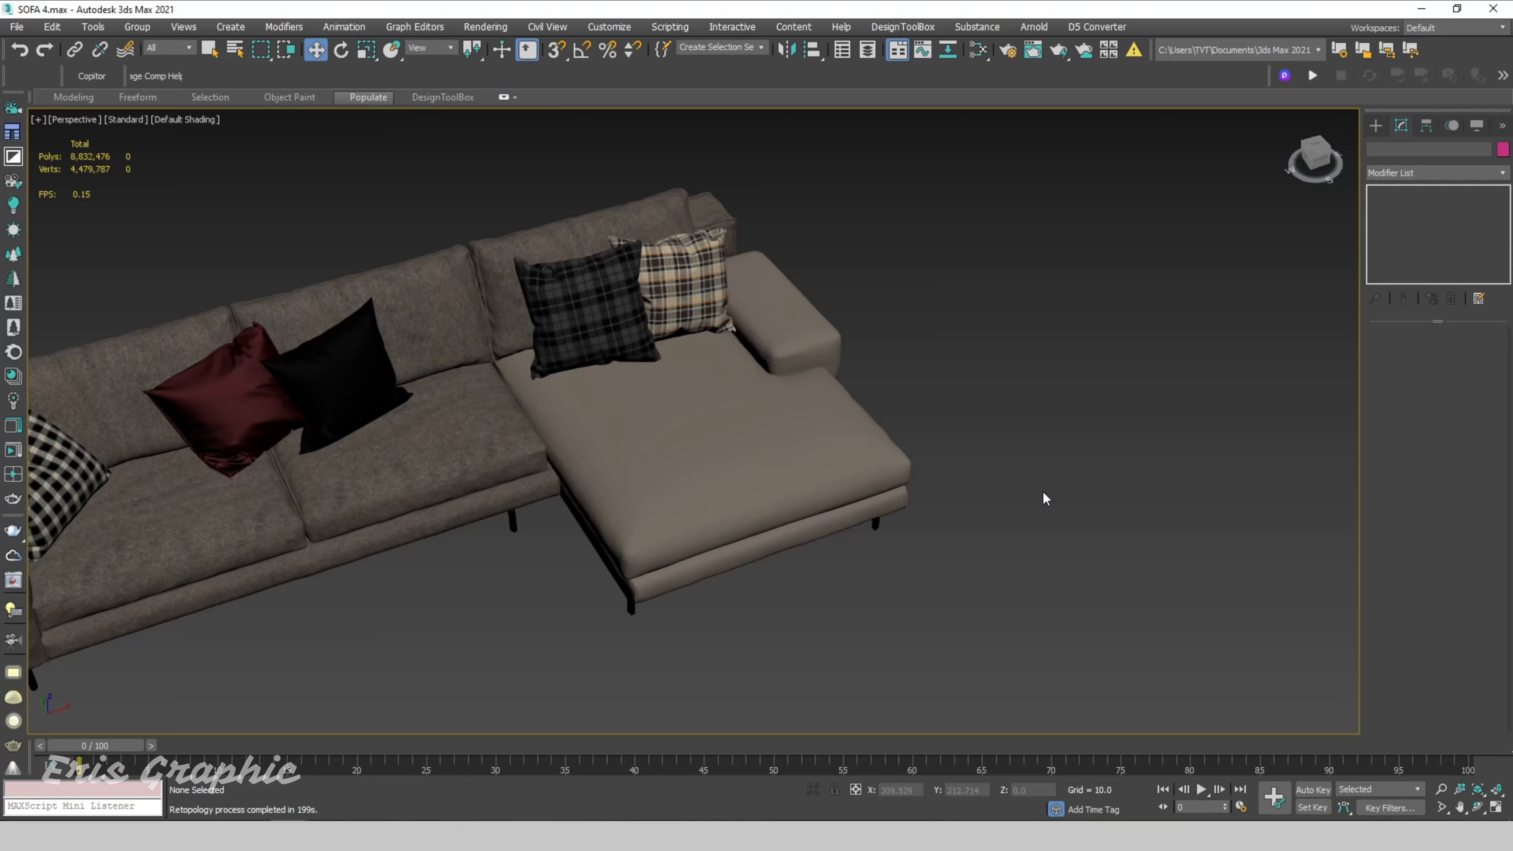
{"action": "middle_click_drag", "start_coordinate": [1023, 568], "coordinate": [950, 545], "text": "alt"}
{"action": "key", "text": "F4"}
{"action": "middle_click_drag", "start_coordinate": [923, 605], "coordinate": [973, 603], "text": "alt"}
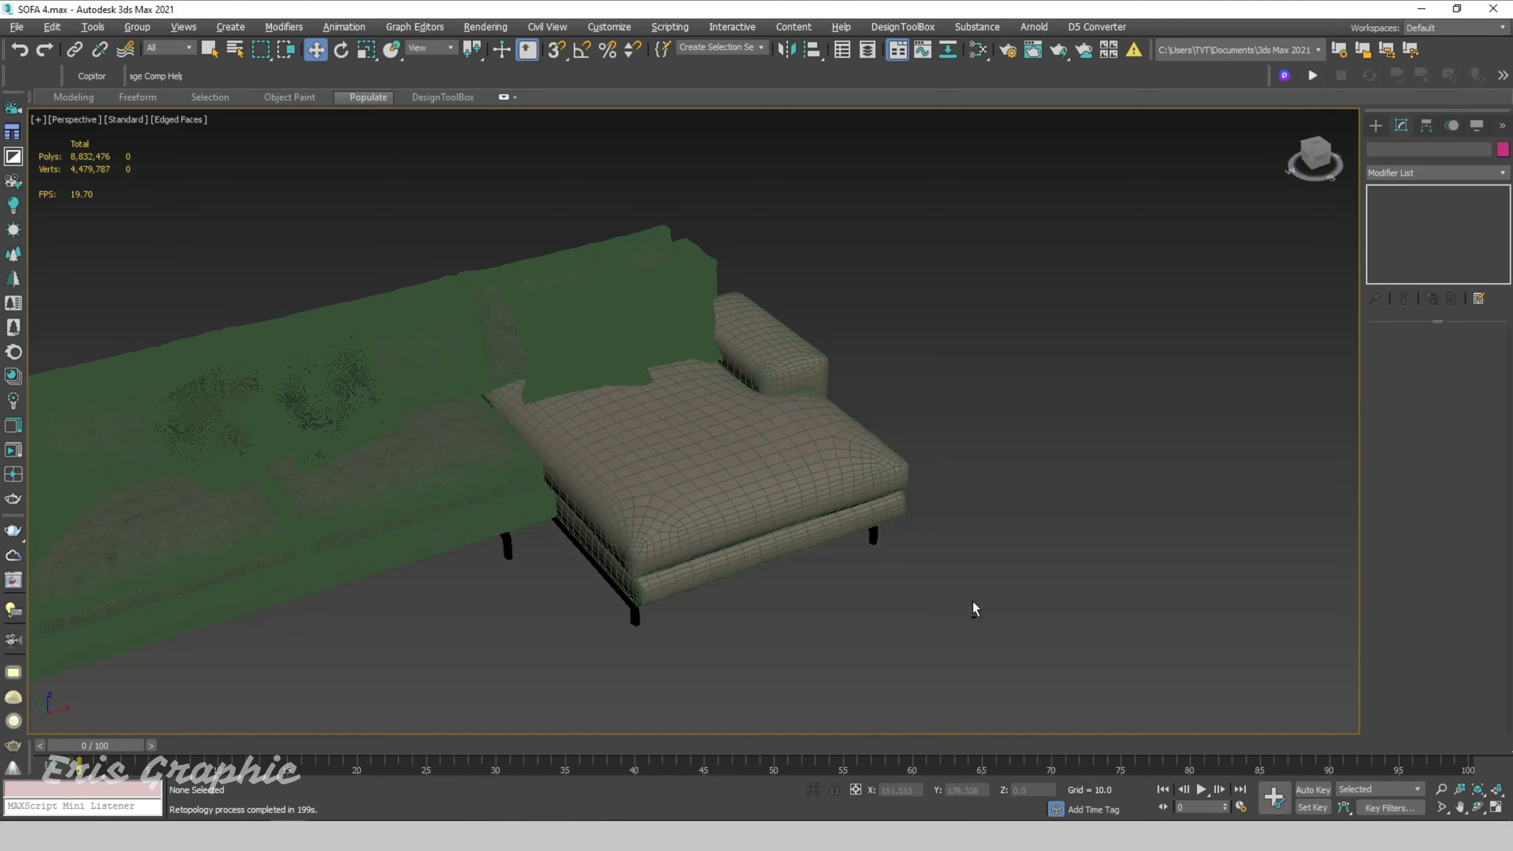